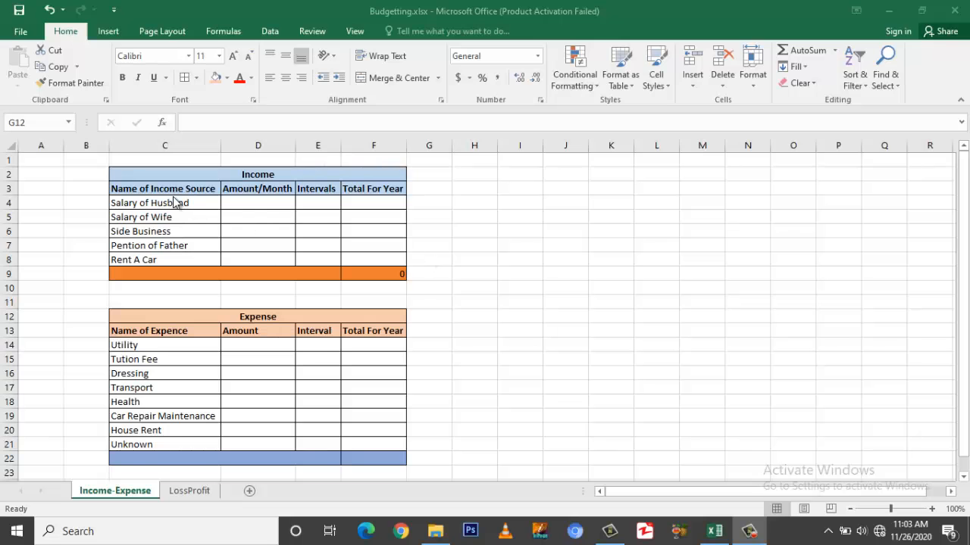
Step: Examine the income sources, the expense categories and the income table's amount, interval and yearly total headings
left_click(113, 170)
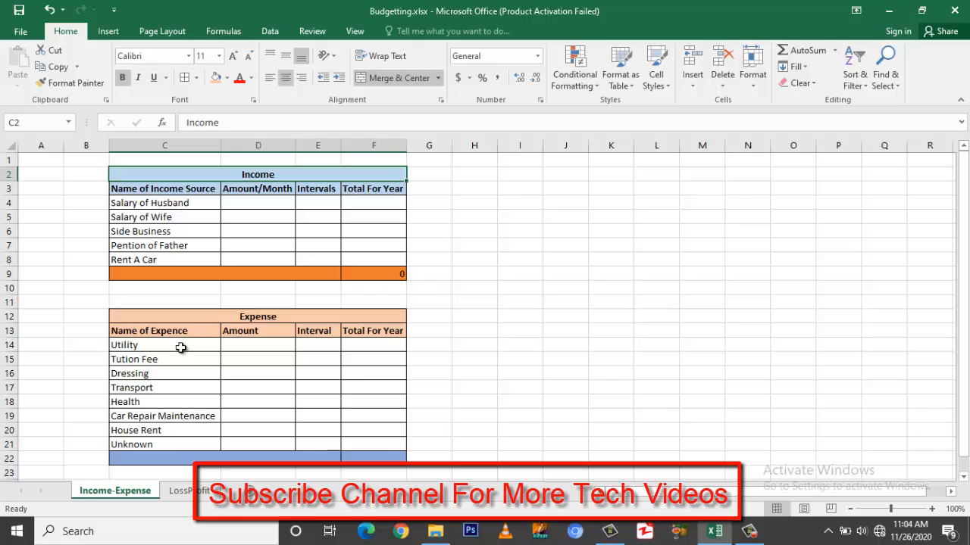
left_click(176, 401)
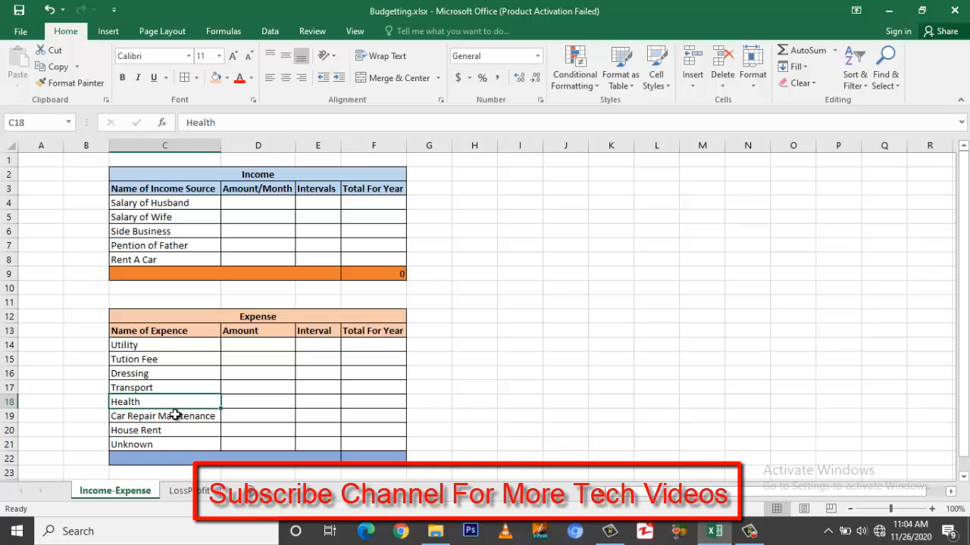
left_click(175, 415)
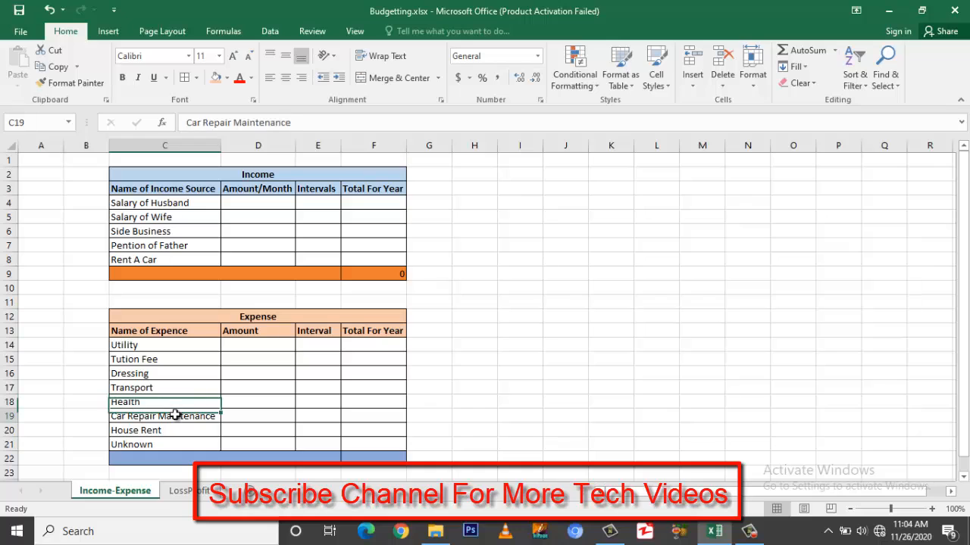
left_click(166, 261)
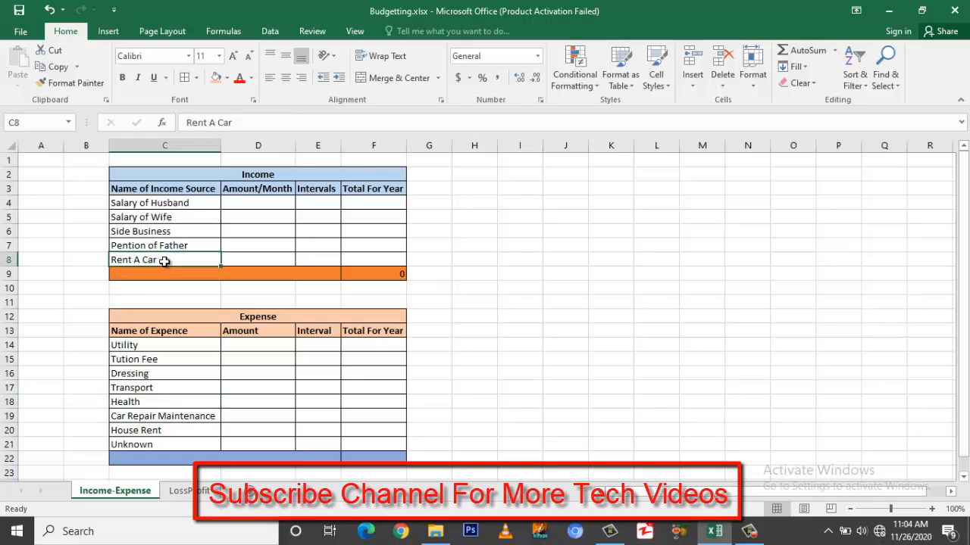
left_click(185, 417)
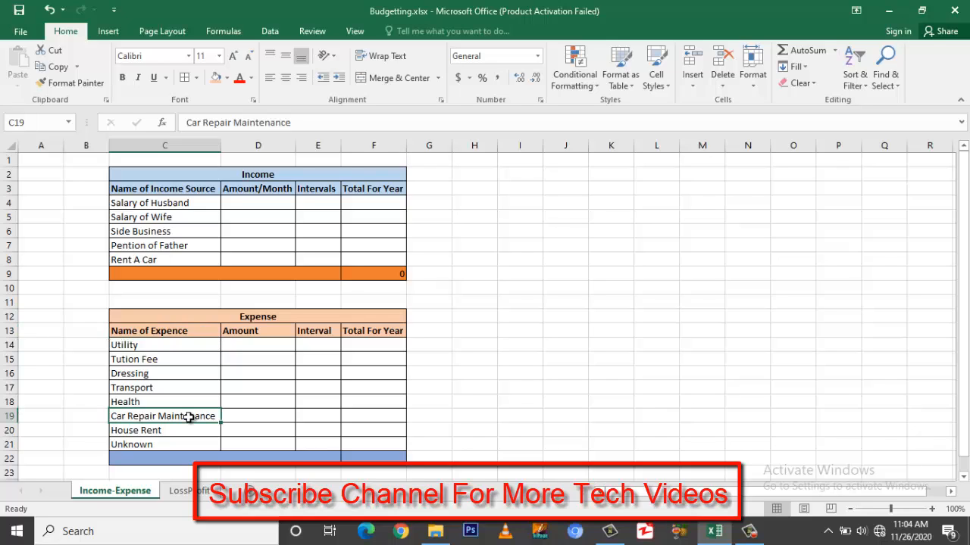
left_click(175, 432)
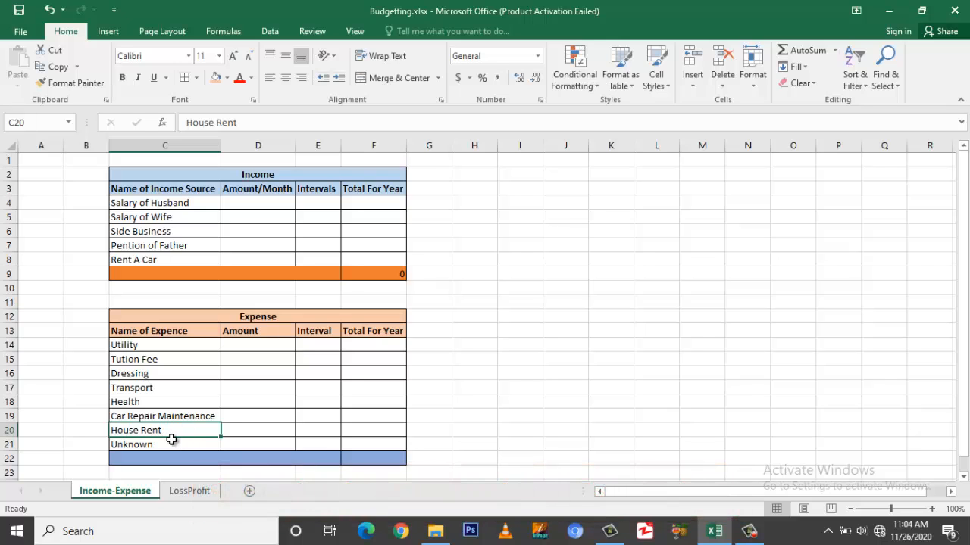
left_click(178, 445)
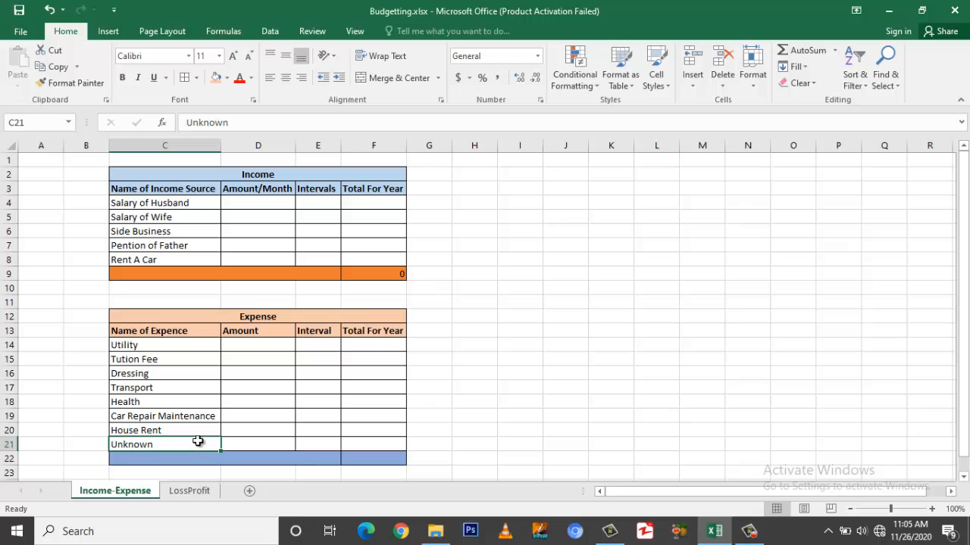
left_click(265, 199)
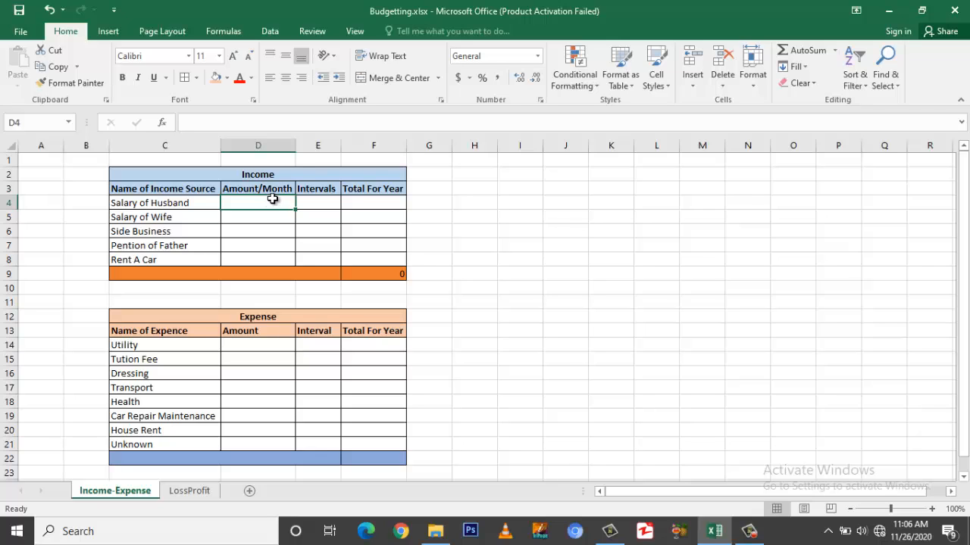
left_click(264, 190)
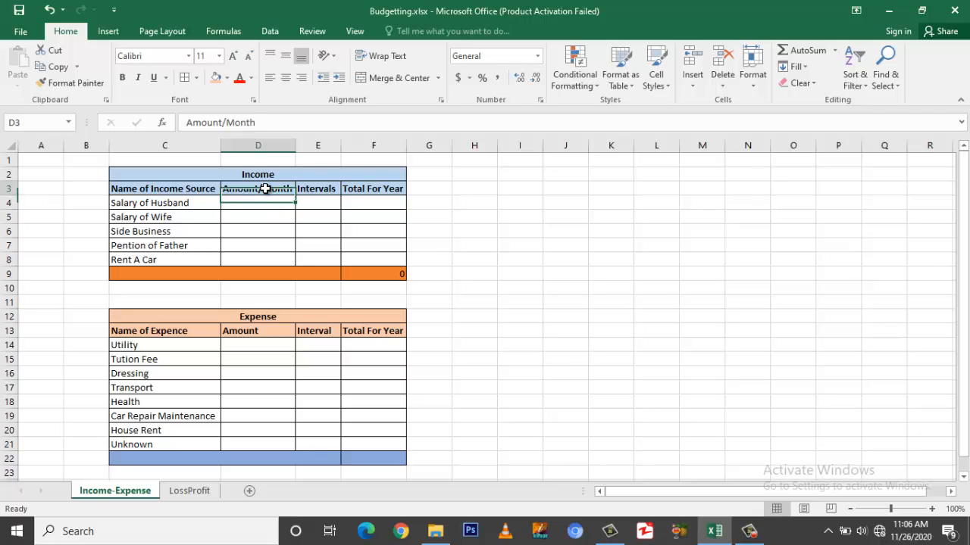
left_click(309, 190)
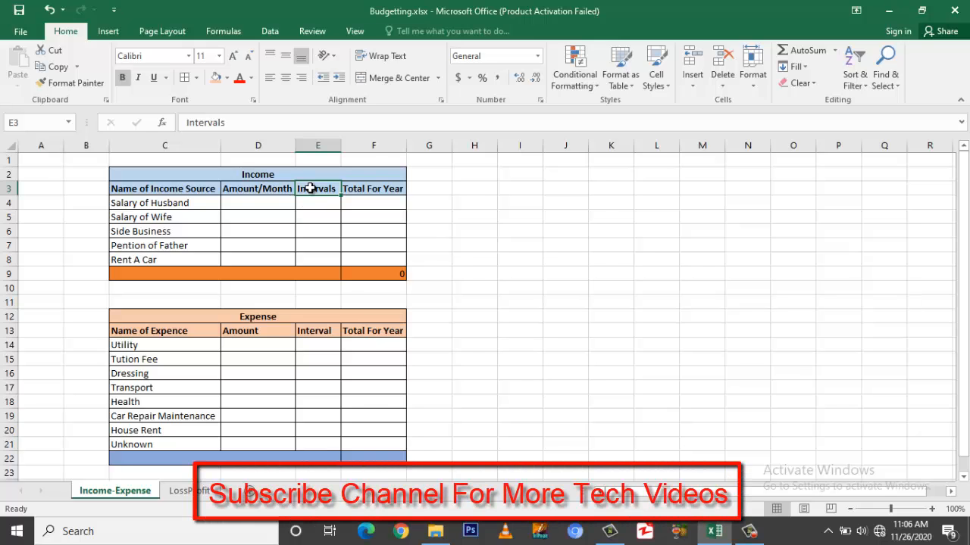
left_click(350, 192)
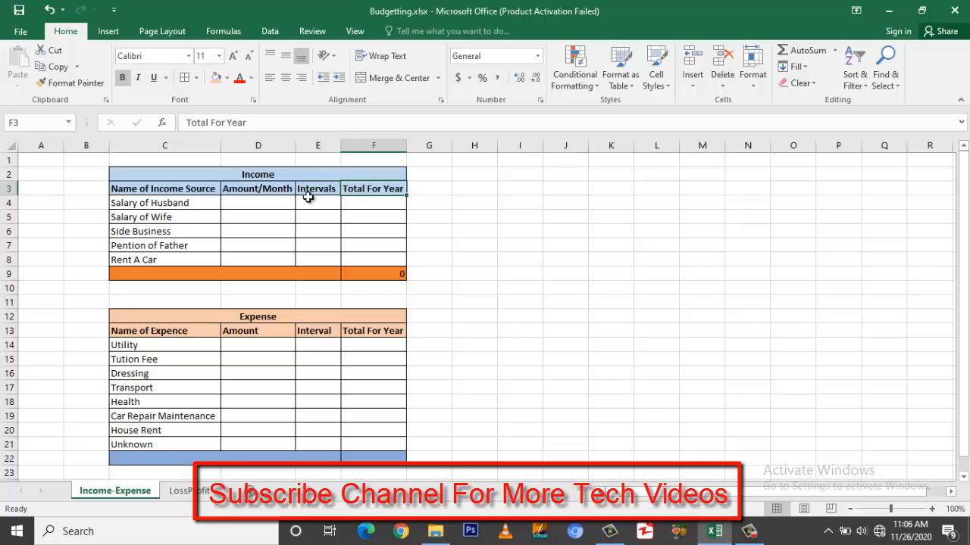
left_click(264, 201)
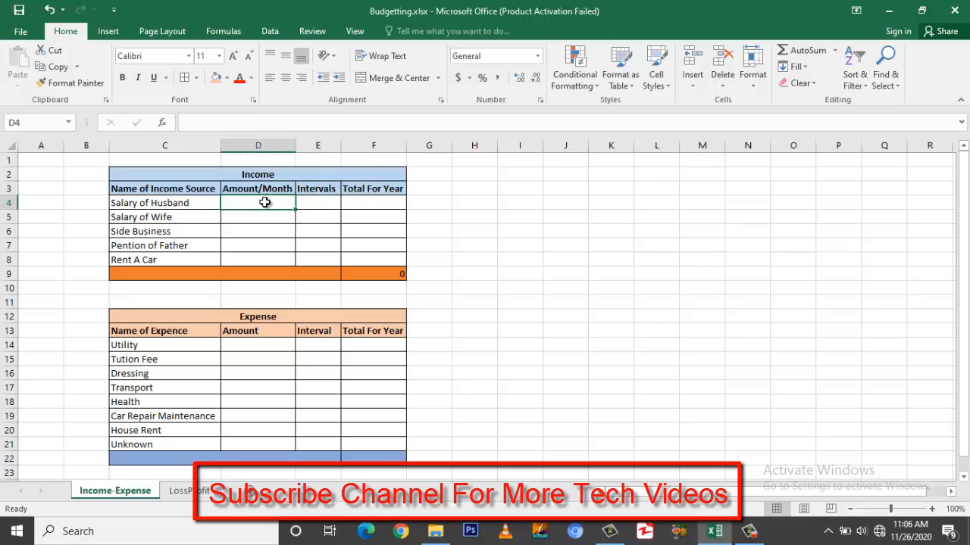
left_click(306, 188)
Step: Enter monthly amounts of 35000 for Salary of Husband and 40000 for Salary of Wife in the Income table
left_click(282, 202)
type("35000")
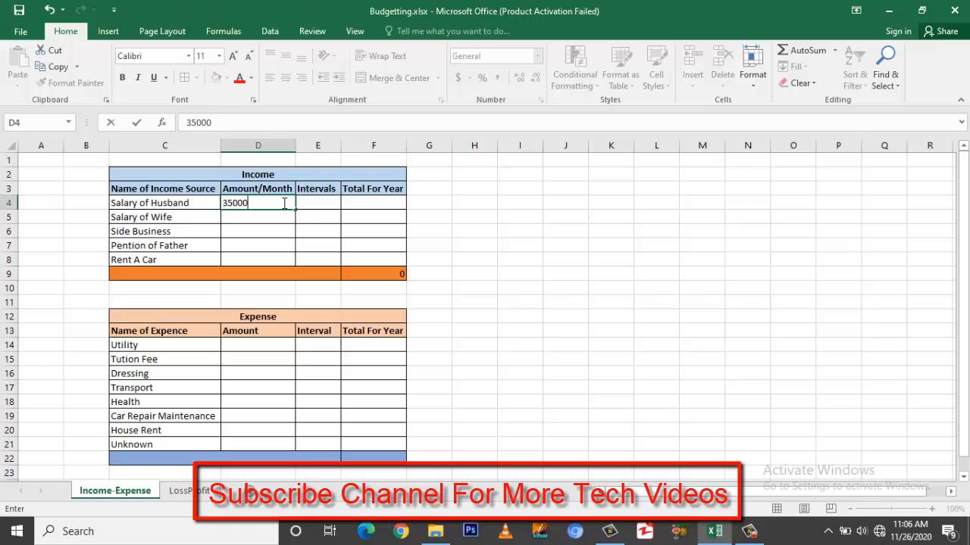
key("Return")
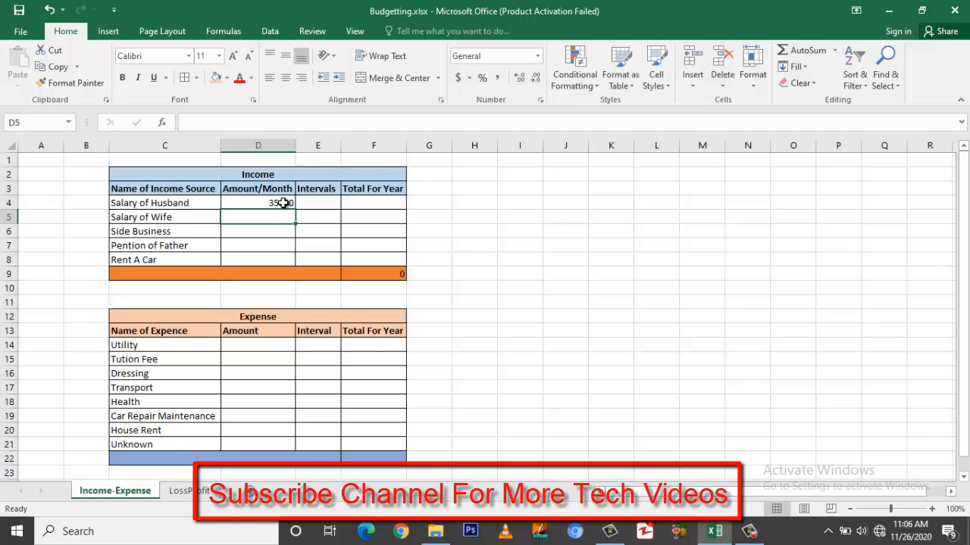
type("40000")
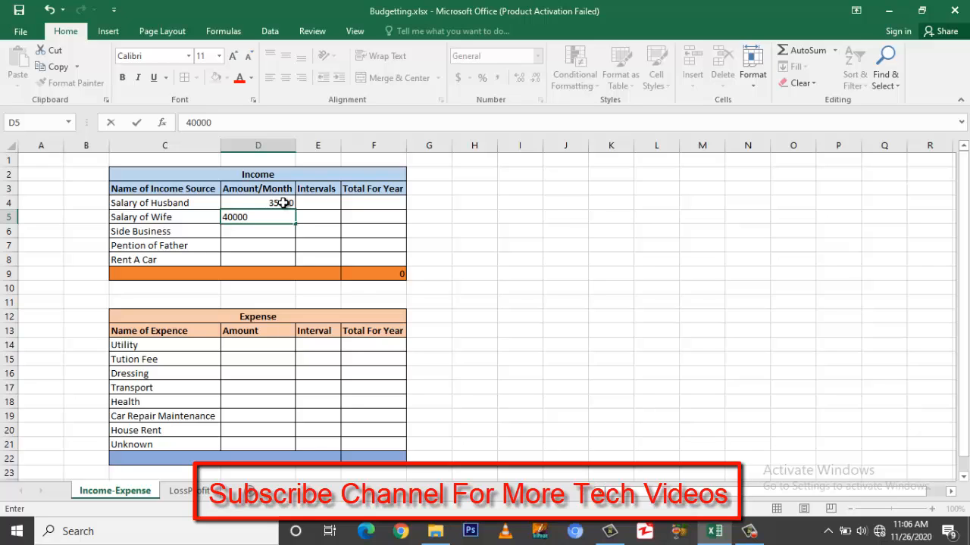
key("Return")
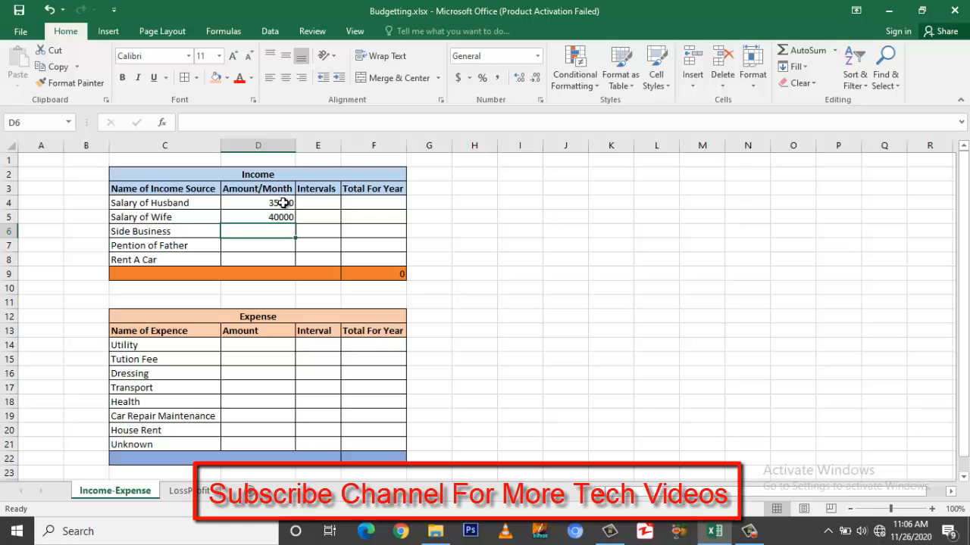
Step: Enter 12000 as the monthly amount for Side Business in the Income table
type("12000")
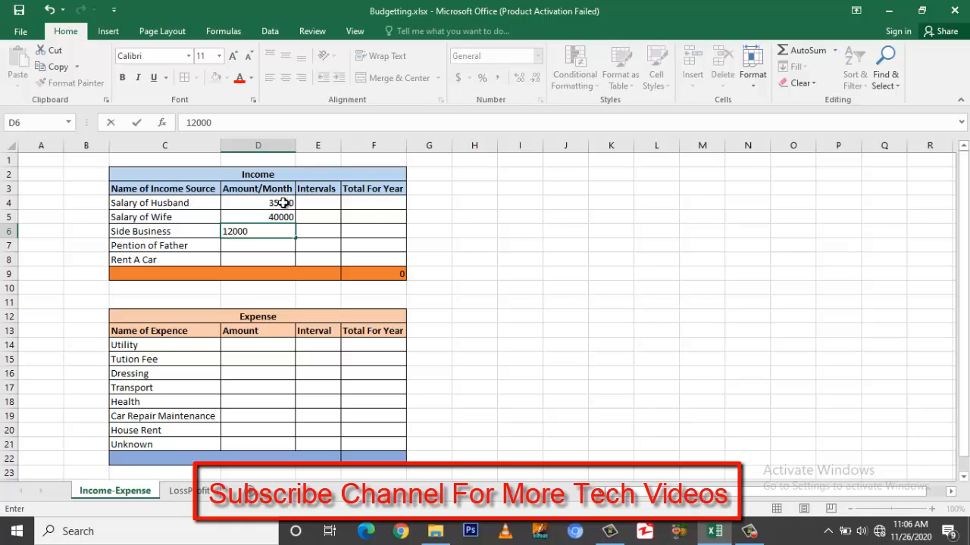
type("0")
key("Return")
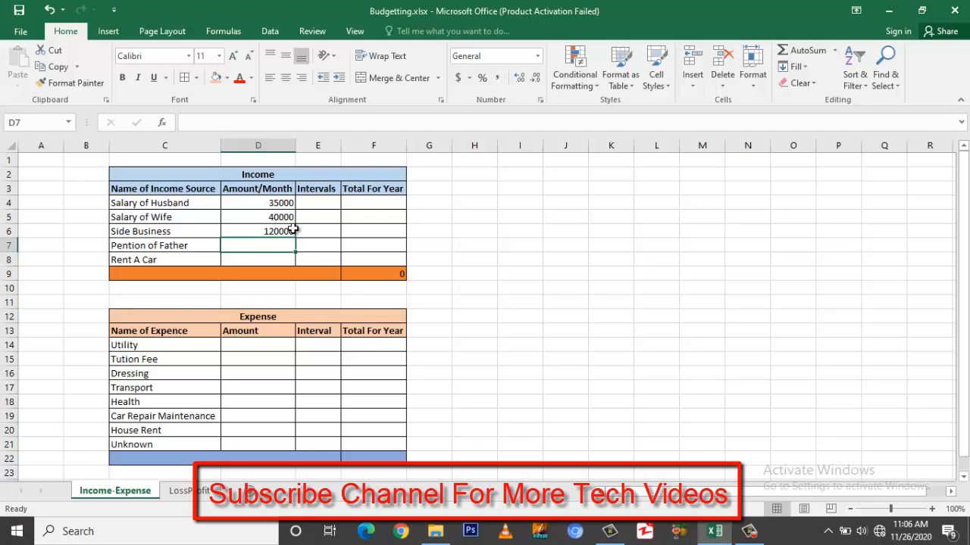
left_click(292, 230)
double_click(290, 230)
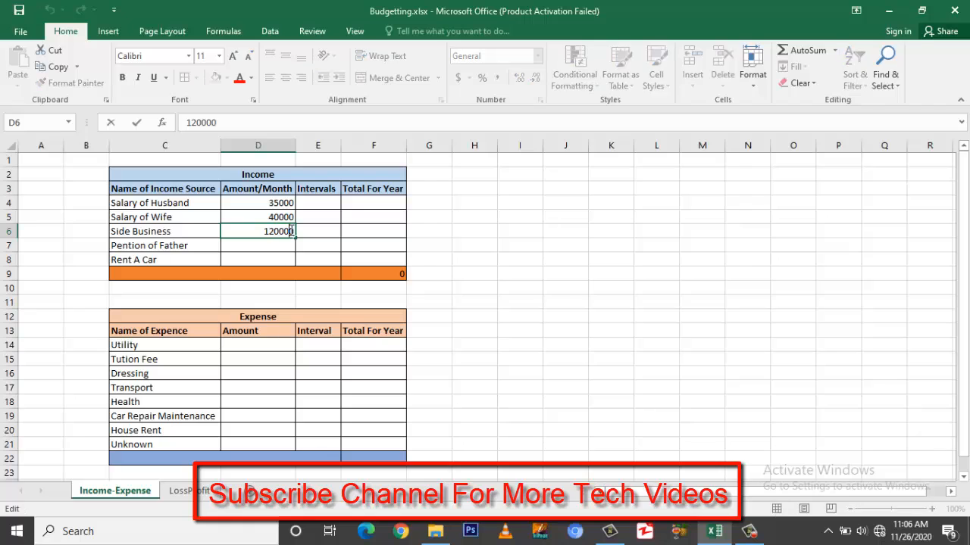
key("BackSpace")
key("Return")
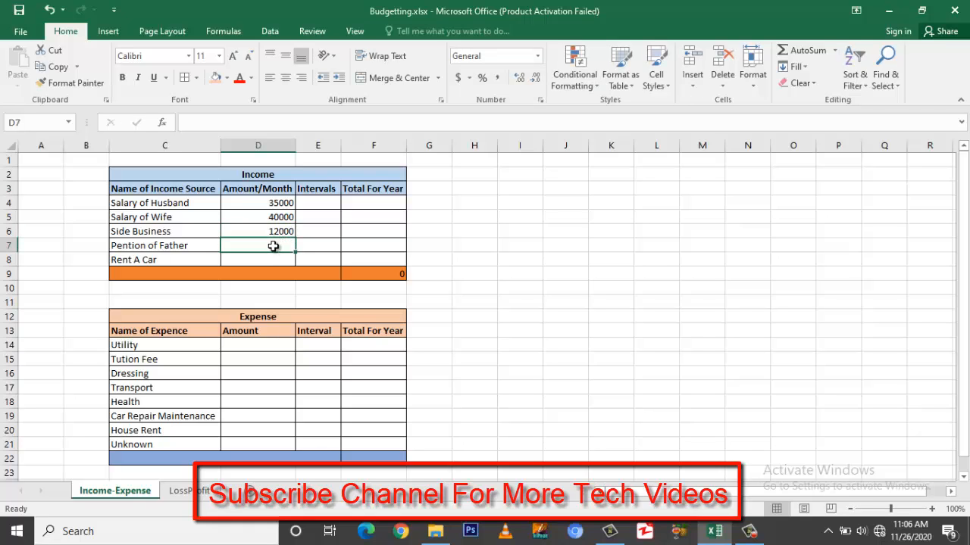
Step: Enter monthly amounts of 15000 for Pention of Father and 60000 for Rent A Car
type("15")
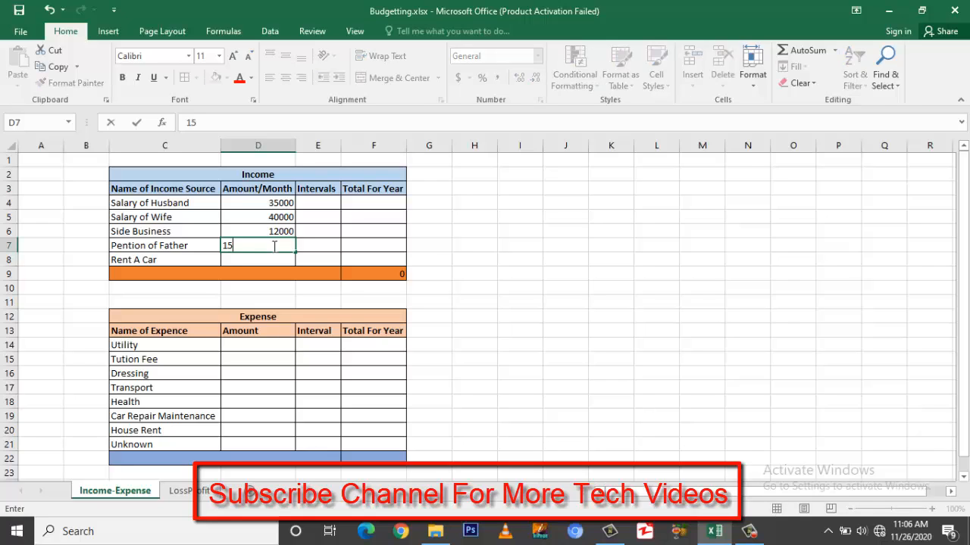
type("000")
key("Return")
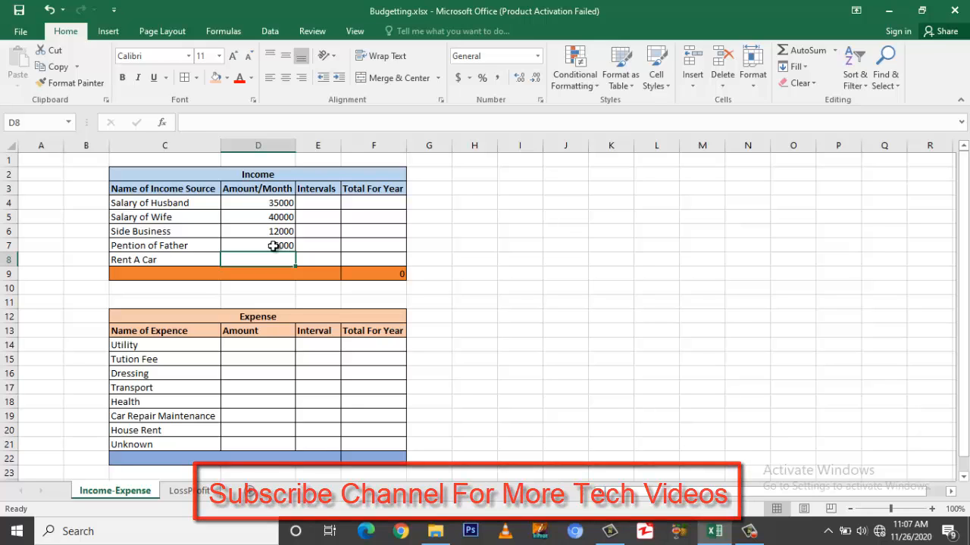
type("60000")
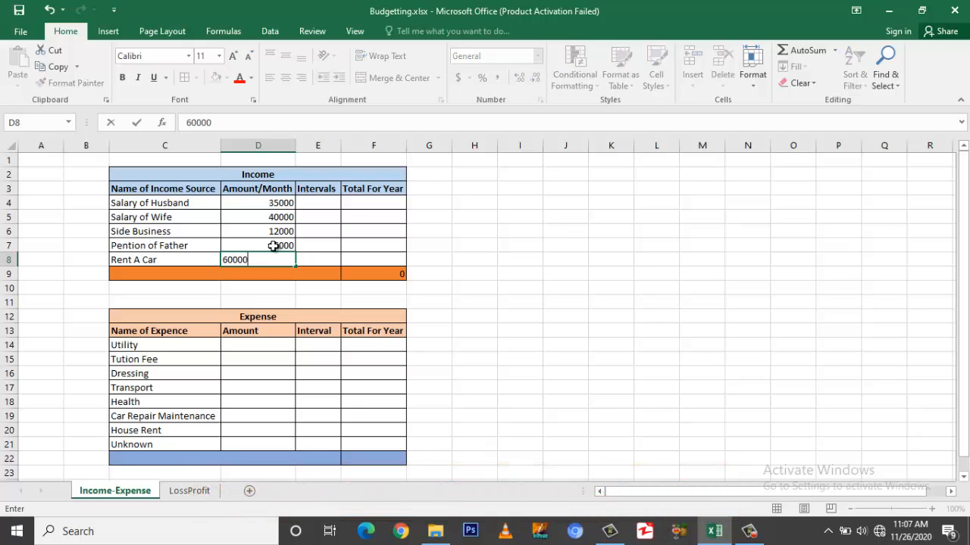
key("Return")
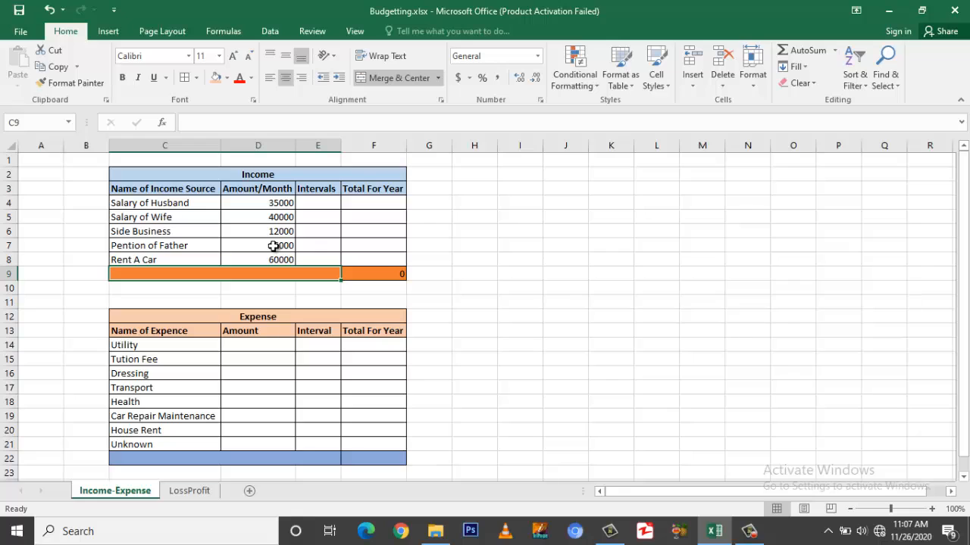
Step: Set the Intervals value to 12 for all five income sources, in cells E4 to E8
left_click(314, 205)
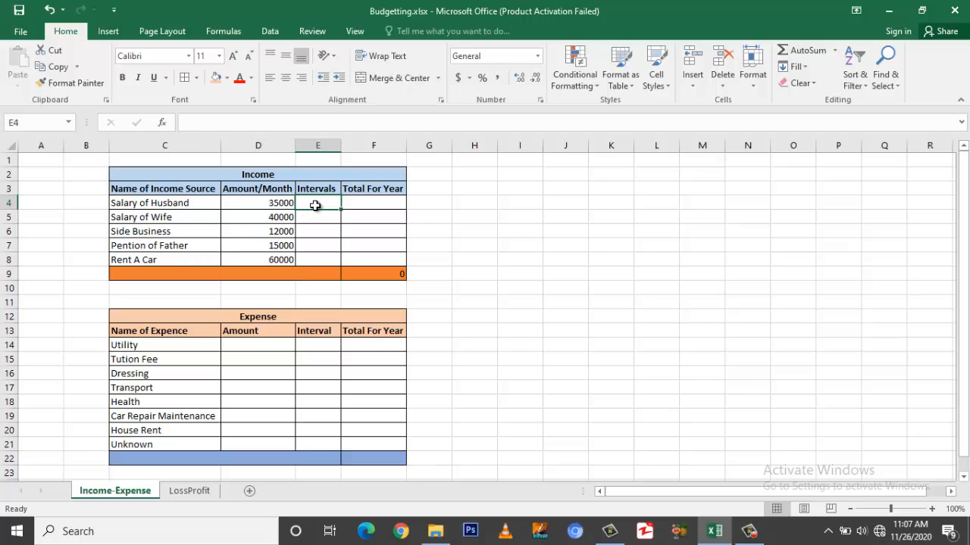
double_click(315, 205)
type("12")
key("Return")
type("12")
key("Return")
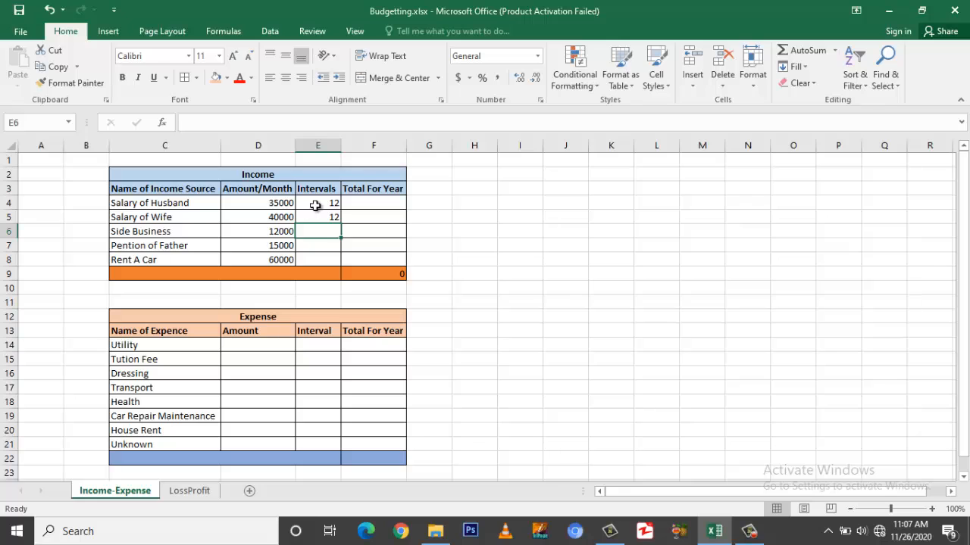
type("12")
key("Return")
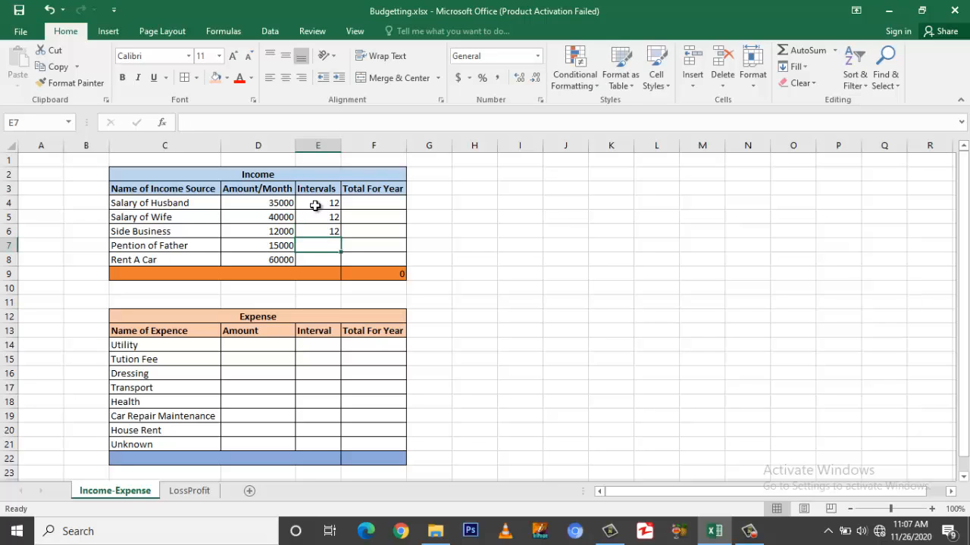
type("12")
key("Return")
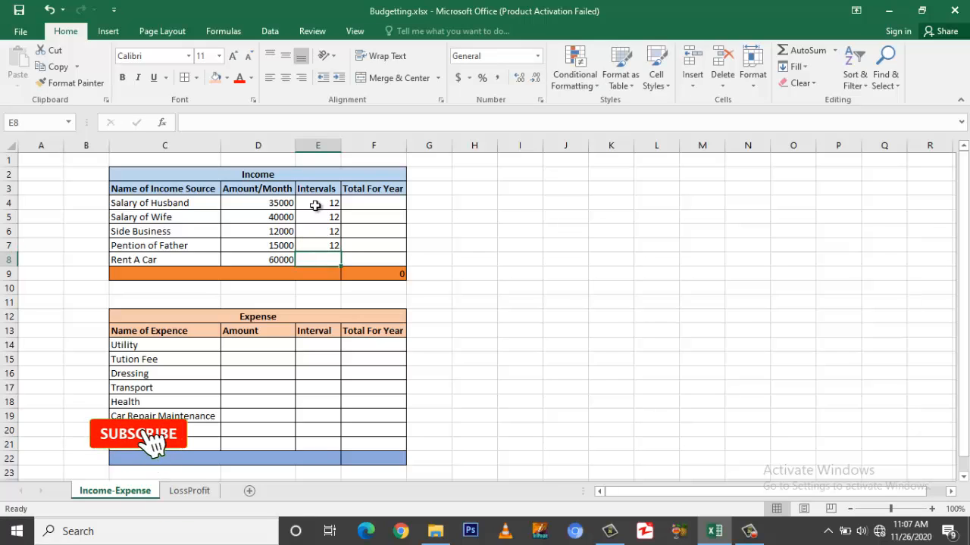
type("12")
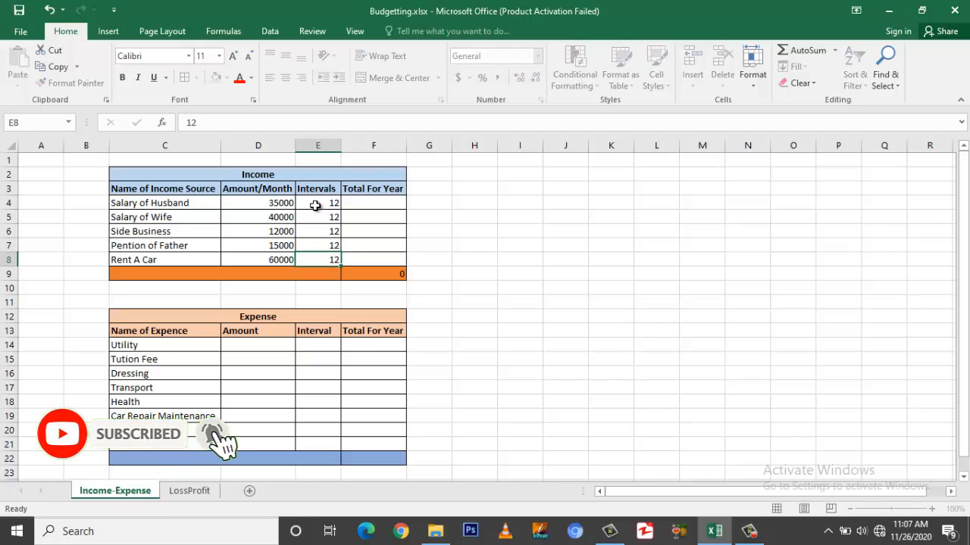
key("Return")
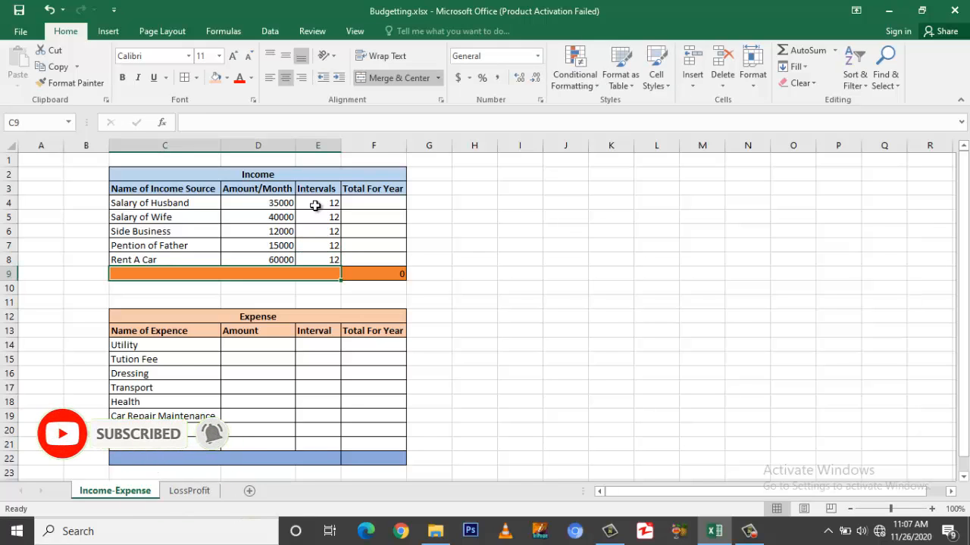
Step: Calculate the husband's yearly salary total in F4 with the formula =D4*E4
left_click(361, 204)
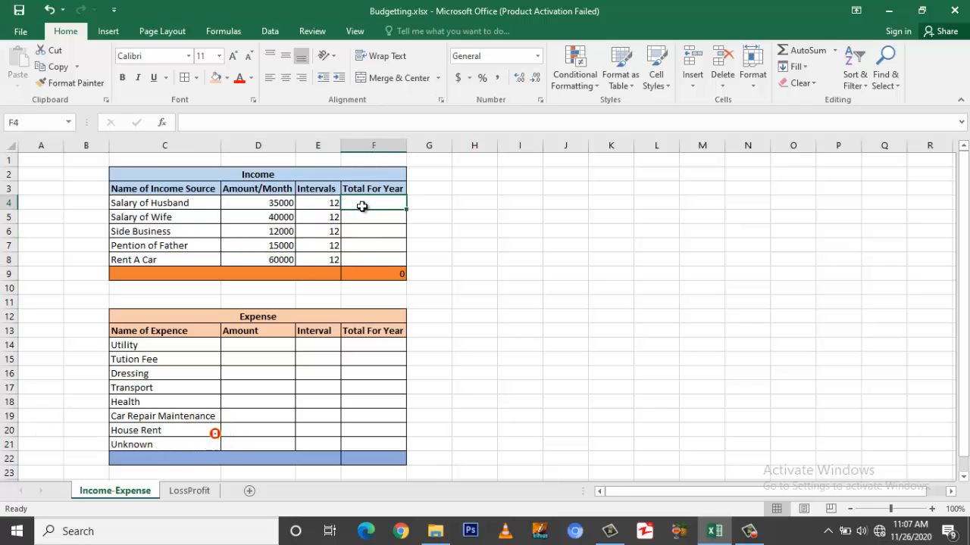
type("=")
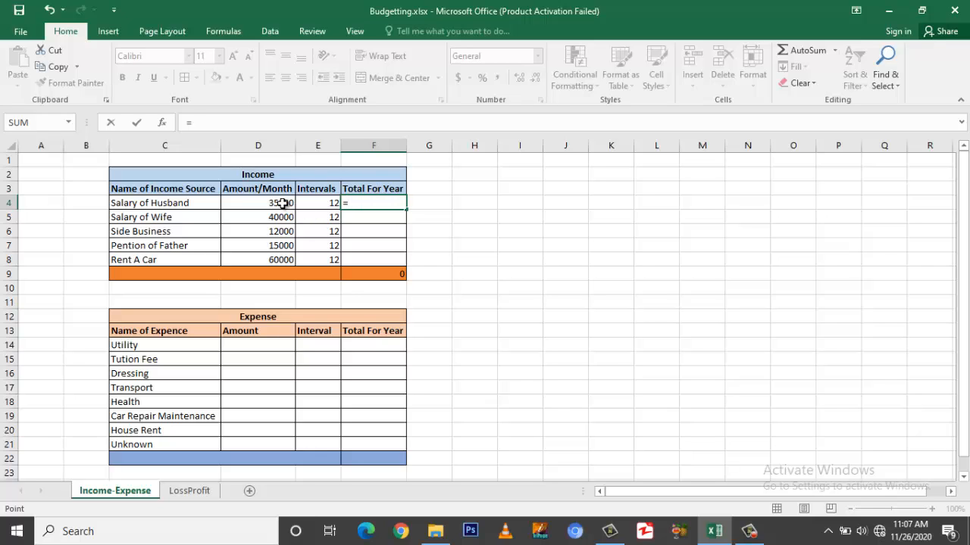
left_click(255, 202)
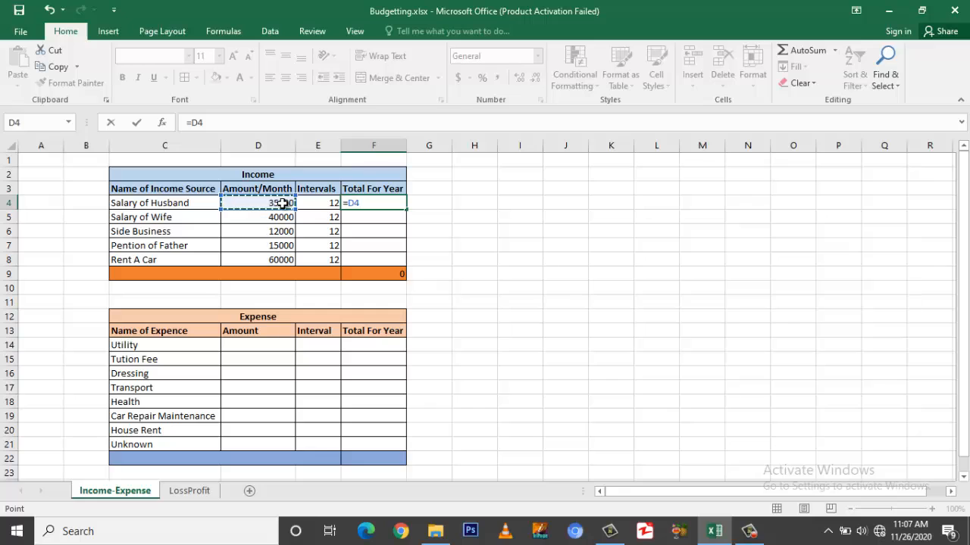
type("*")
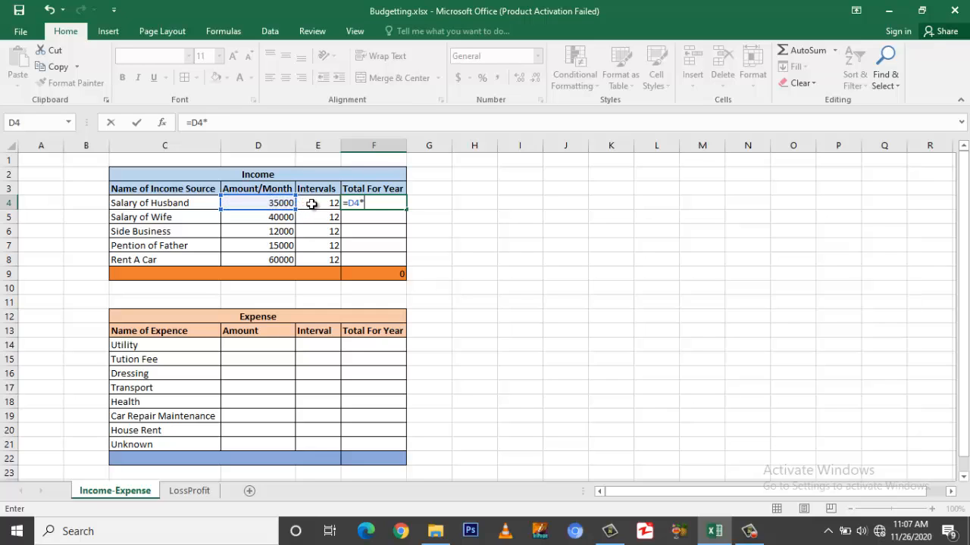
left_click(312, 204)
key("Return")
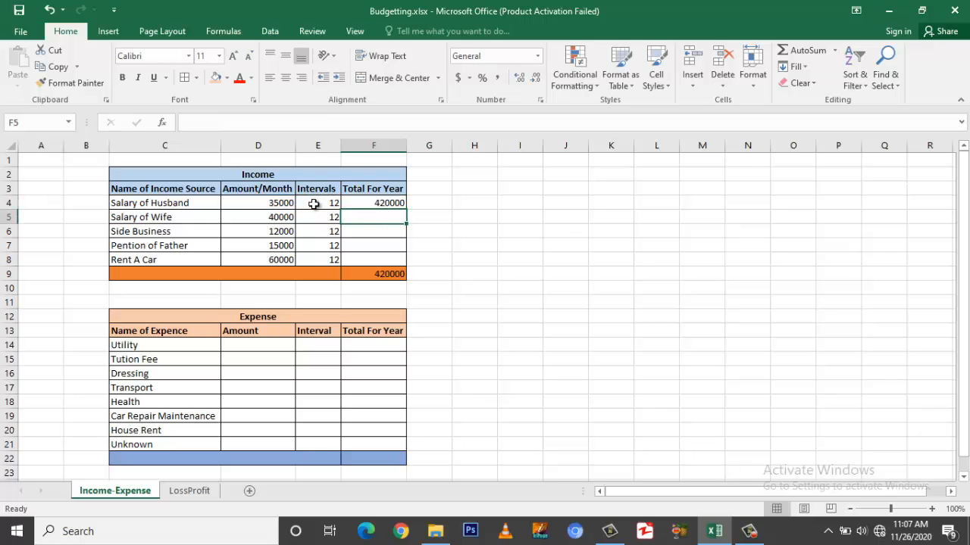
Step: Copy the yearly total formula in F4 down to F8 and check the sum formula in F9
left_click(348, 203)
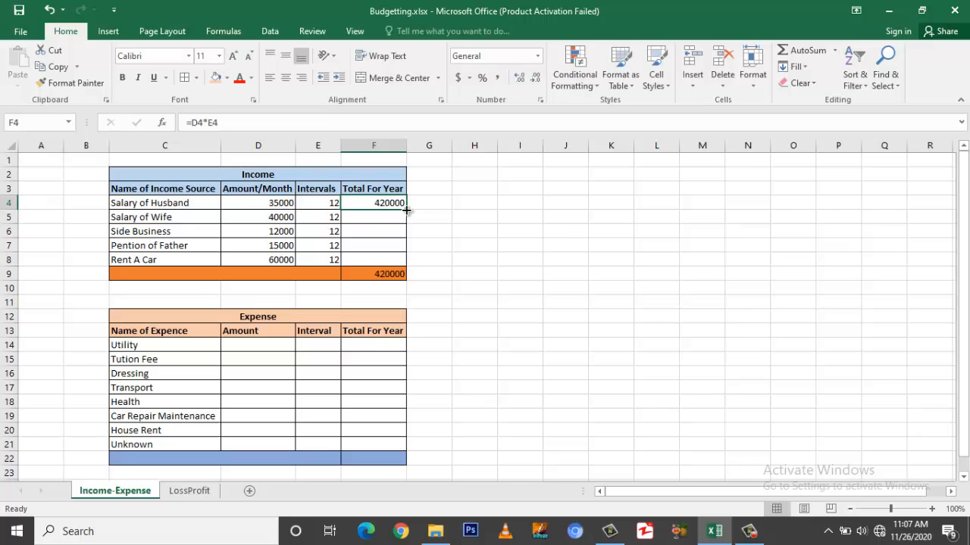
left_click_drag(408, 210, 407, 261)
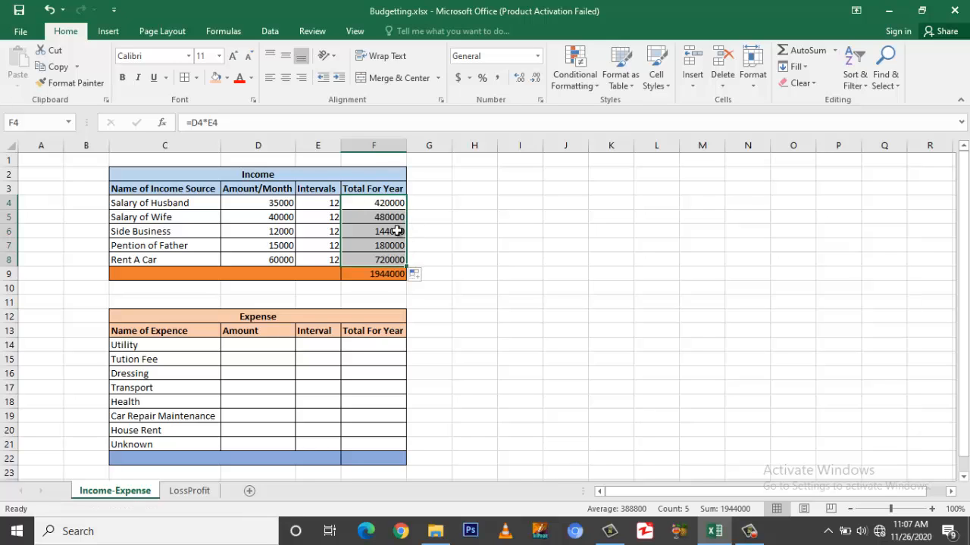
left_click(386, 275)
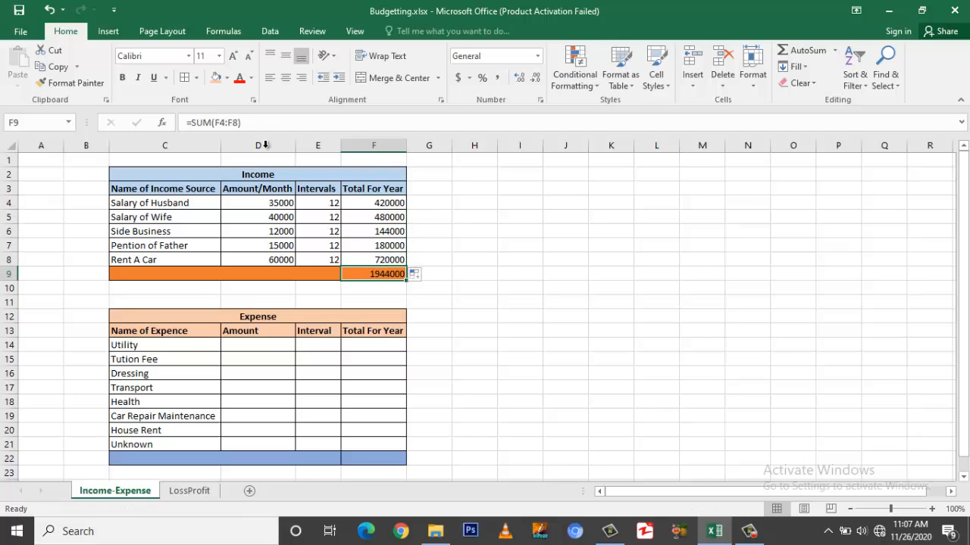
left_click(263, 123)
key("Return")
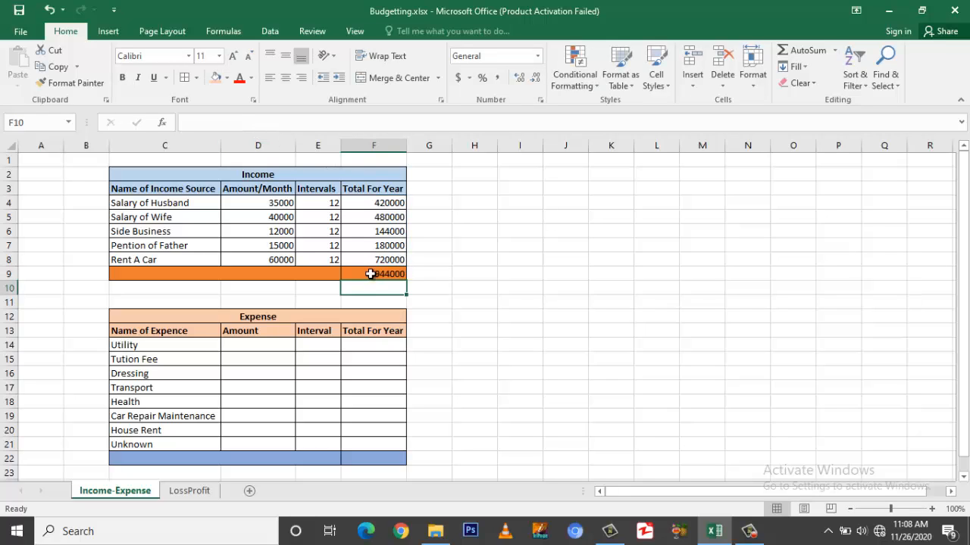
Step: Enter 35000 as the Utility amount in the Expense table, cell D14
left_click(203, 345)
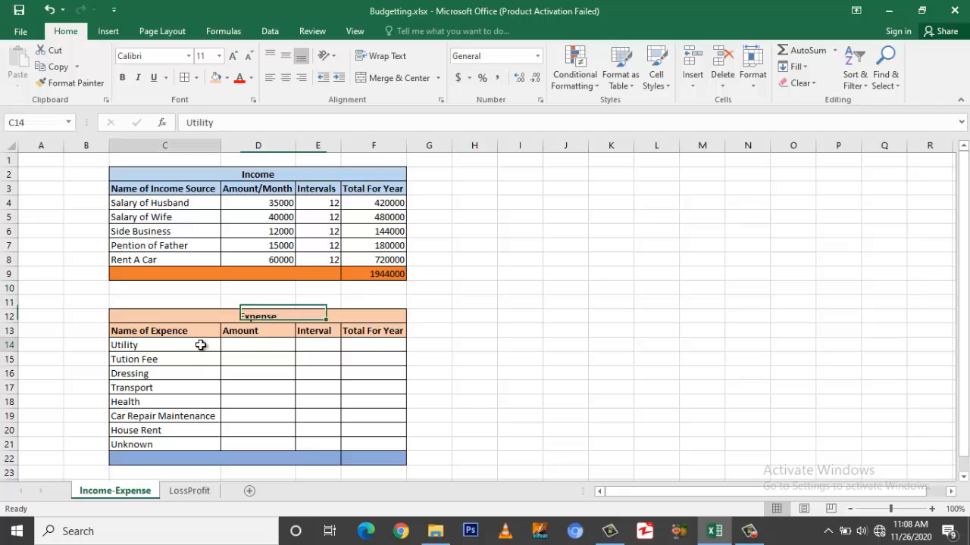
left_click(241, 344)
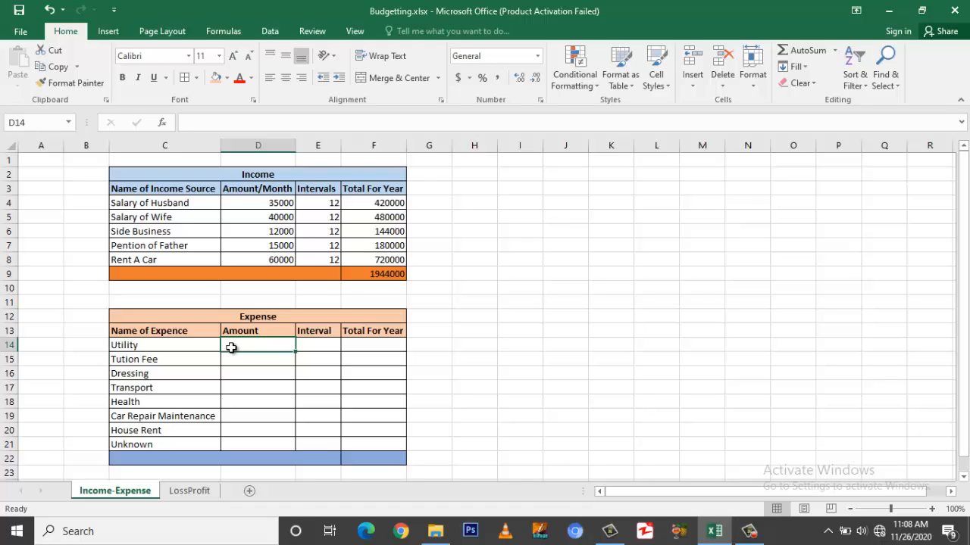
type("30000")
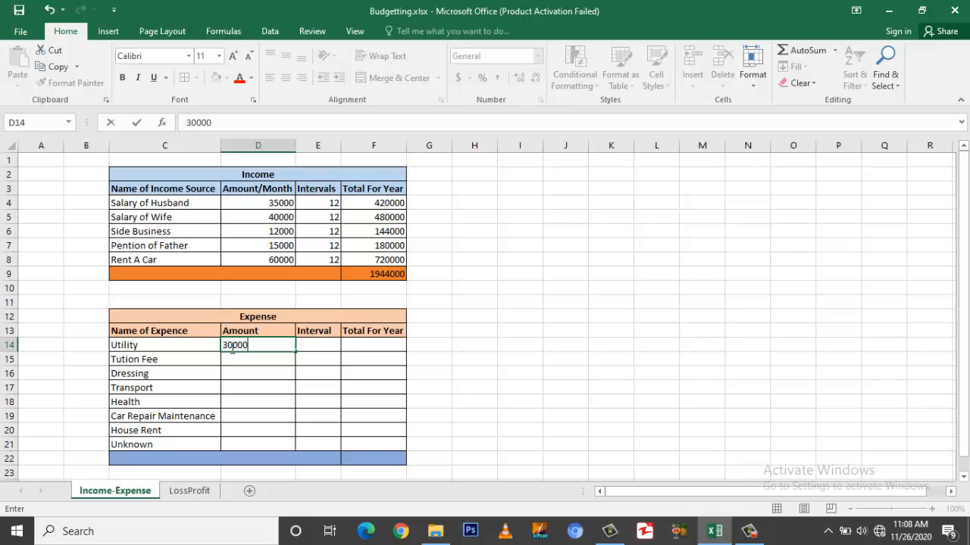
key("Return")
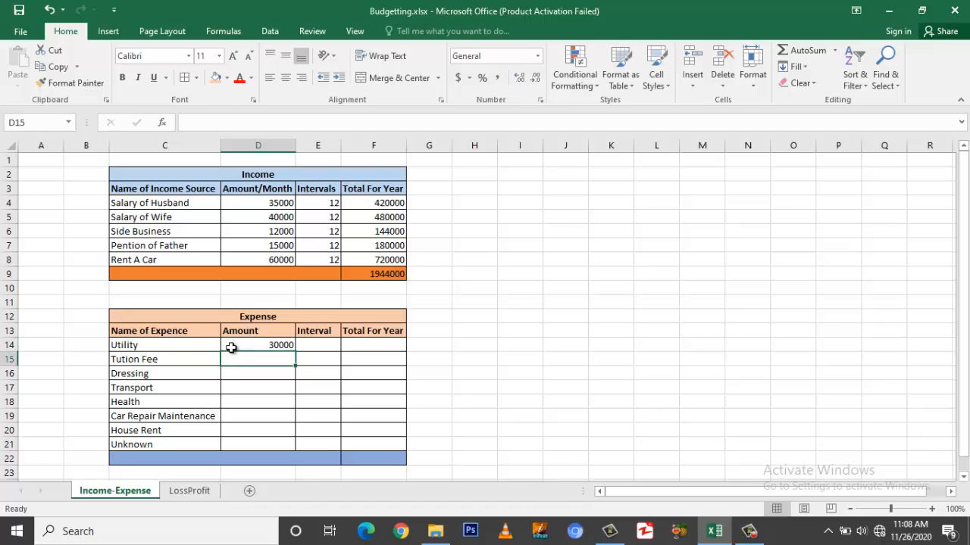
left_click(241, 343)
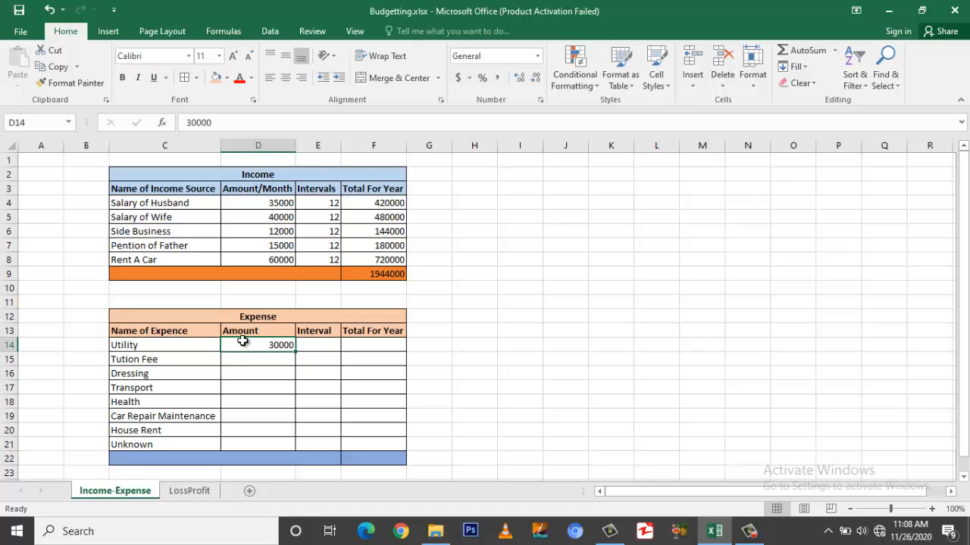
double_click(280, 344)
type("5")
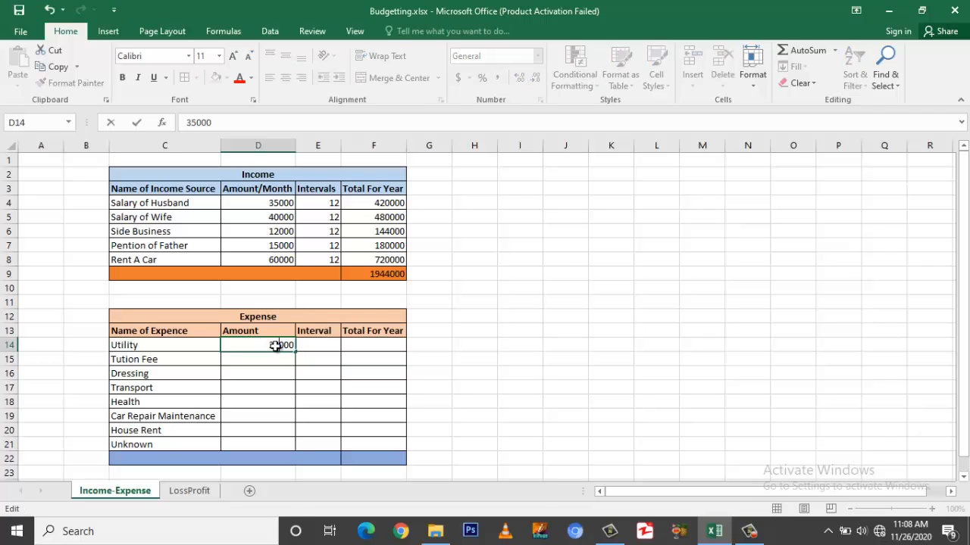
key("Return")
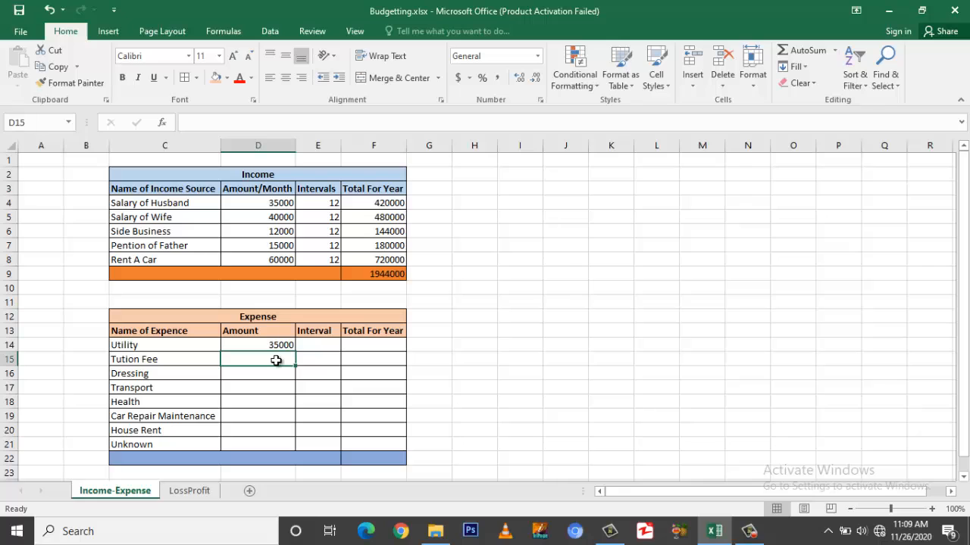
Step: Enter expense amounts of 6000 for Tution Fee, 55000 for Dressing and 3000 for Transport
type("6000")
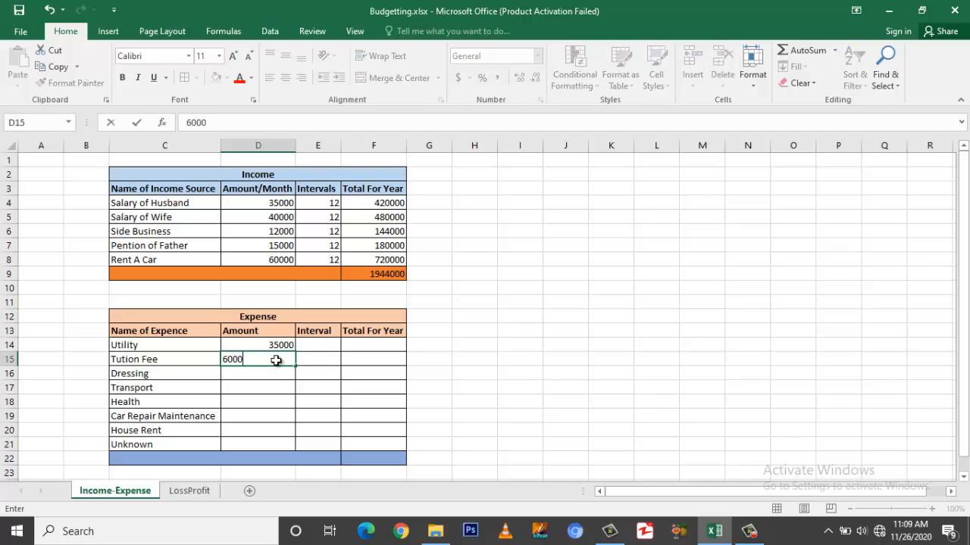
key("Return")
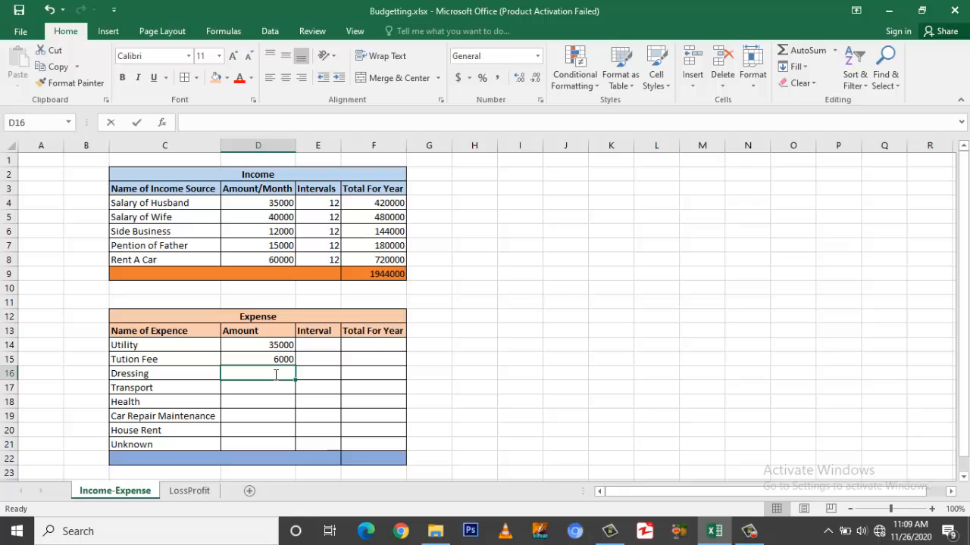
type("55000")
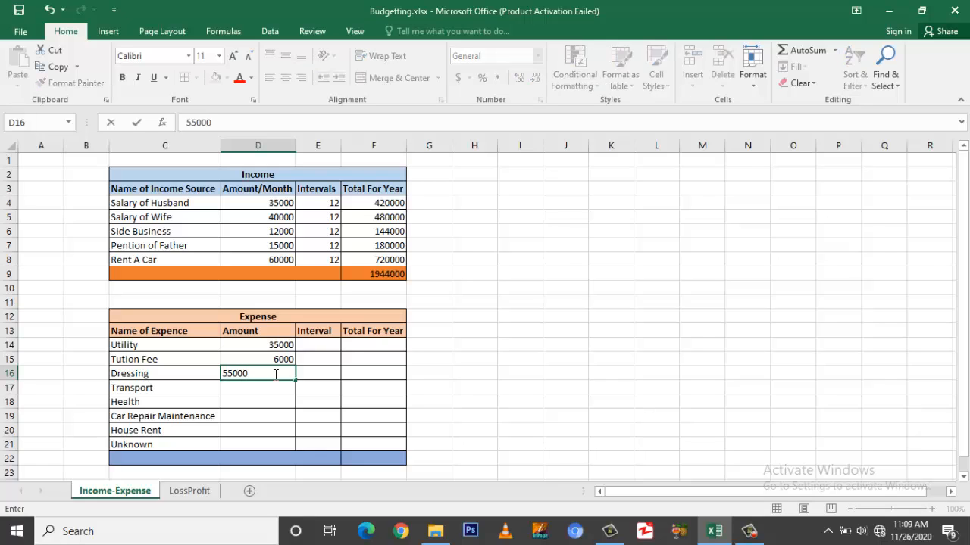
key("Return")
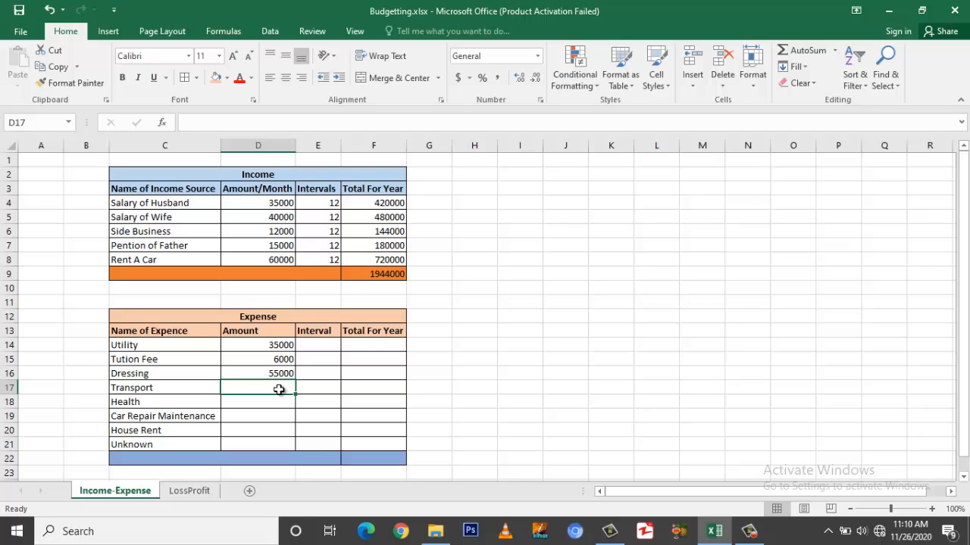
type("3000")
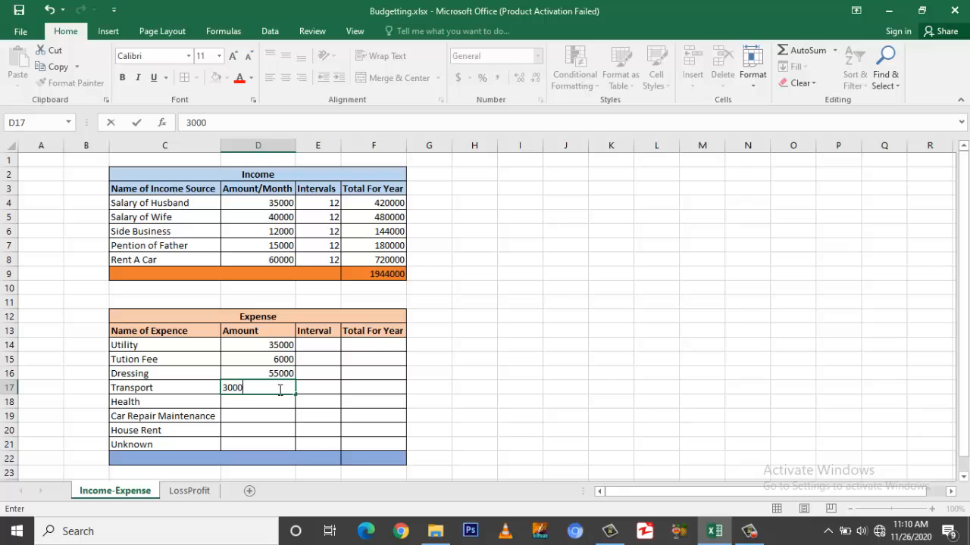
key("Return")
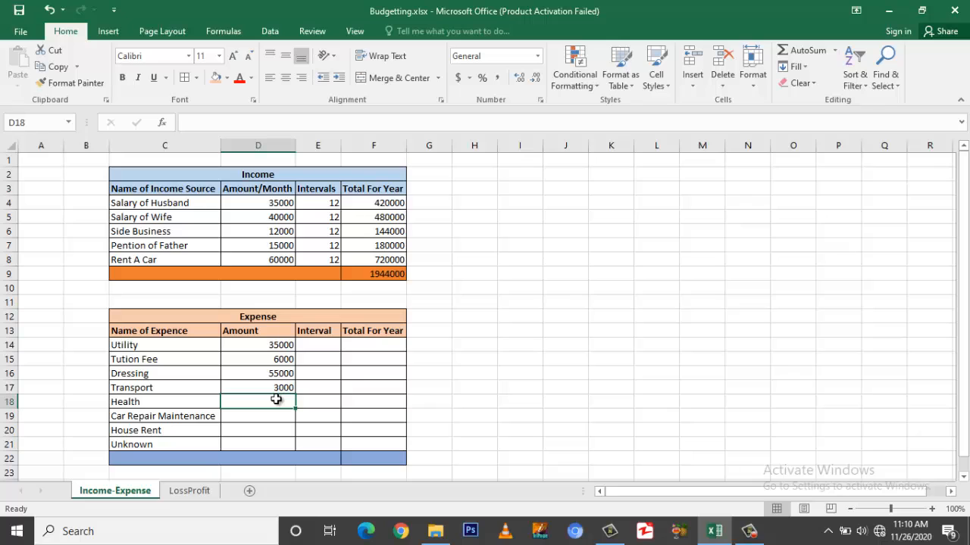
Step: Enter expense amounts of 6000 for Health and 35000 for Car Repair Maintenance
double_click(277, 400)
type("6000")
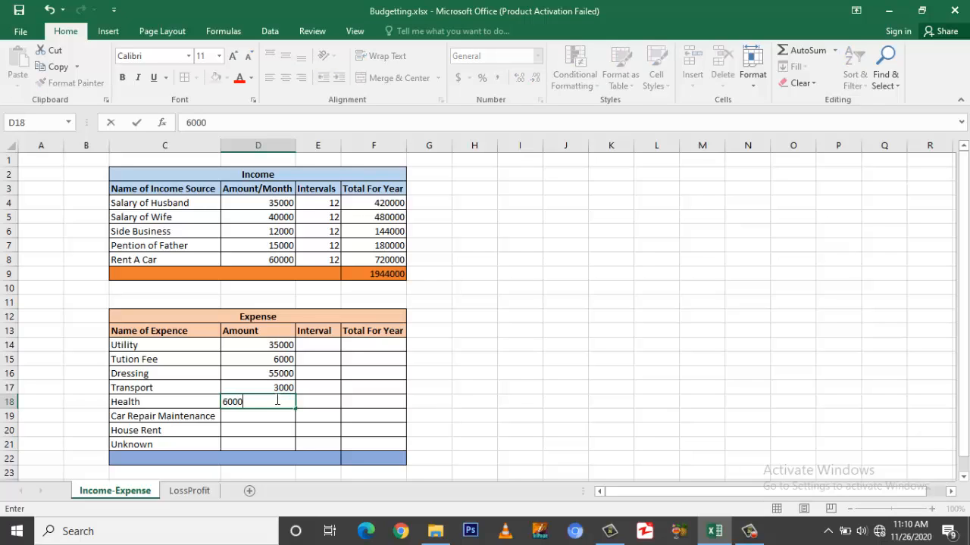
key("Return")
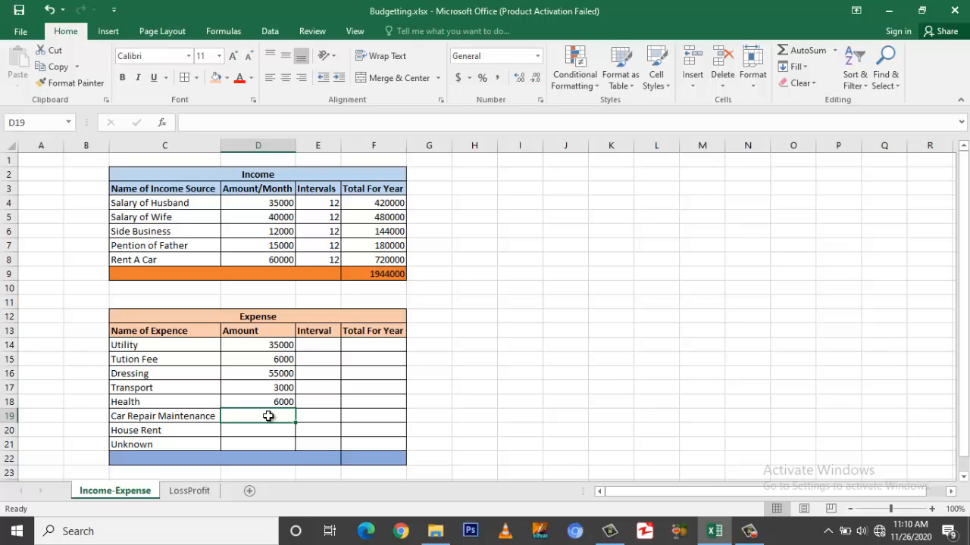
left_click(213, 416)
left_click(238, 417)
left_click(216, 418)
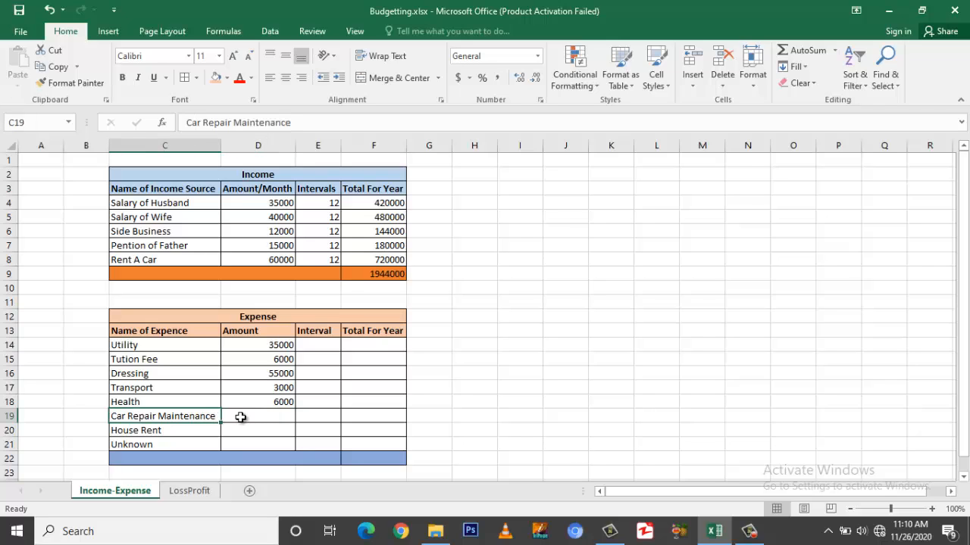
left_click(240, 417)
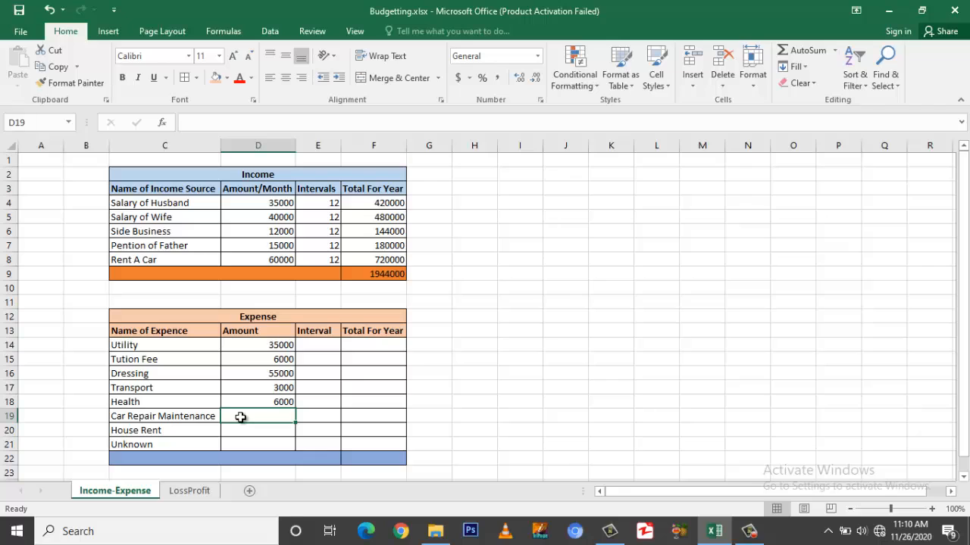
type("35000")
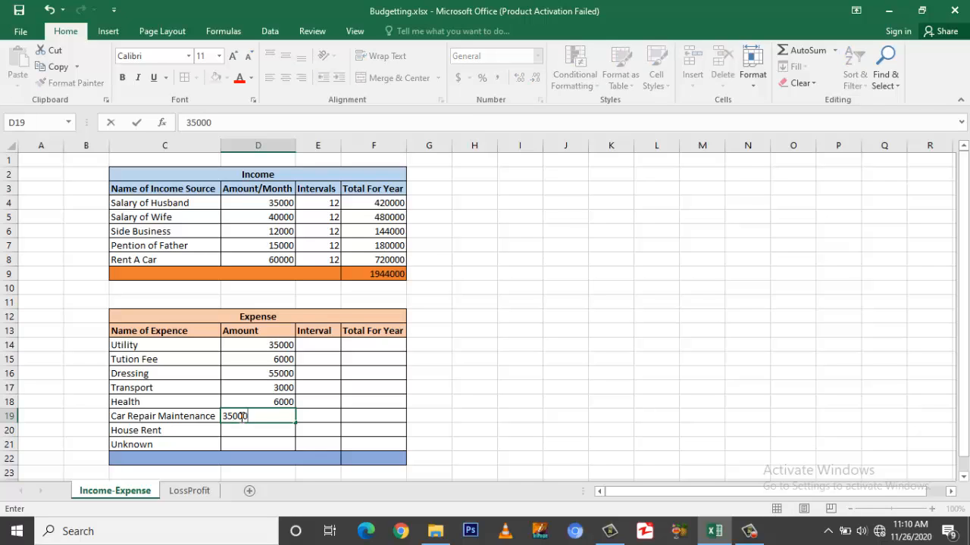
key("Return")
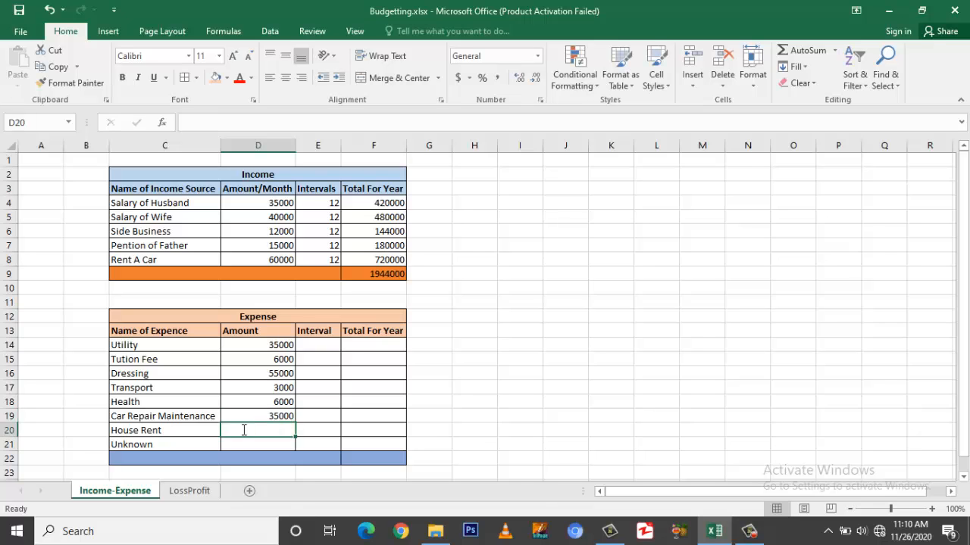
Step: Enter expense amounts of 20000 for House Rent and 5000 for Unknown in D20 and D21
type("20000")
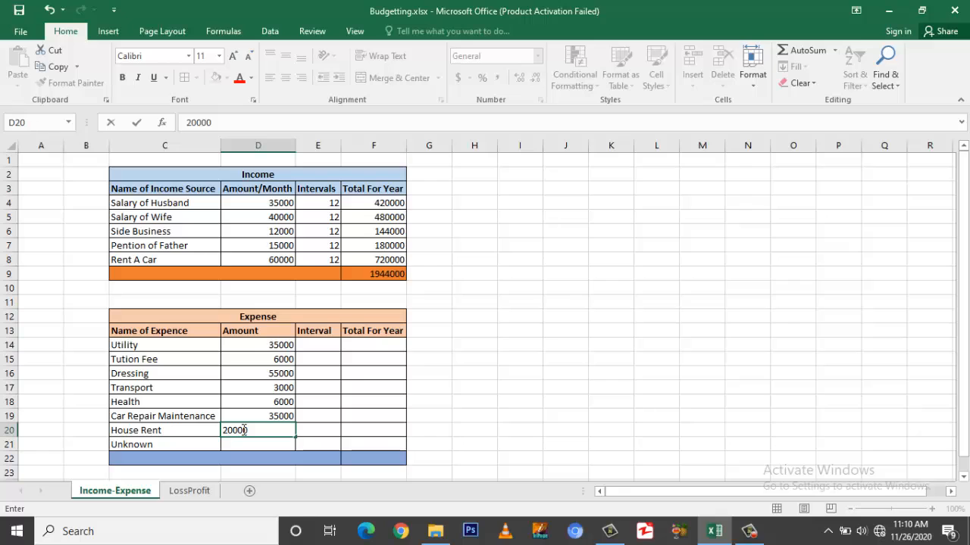
key("Return")
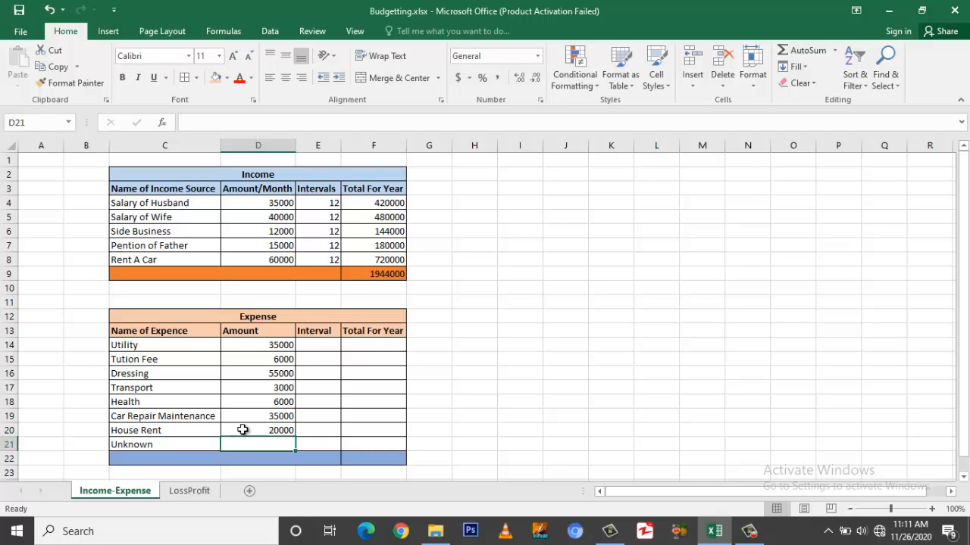
type("50000")
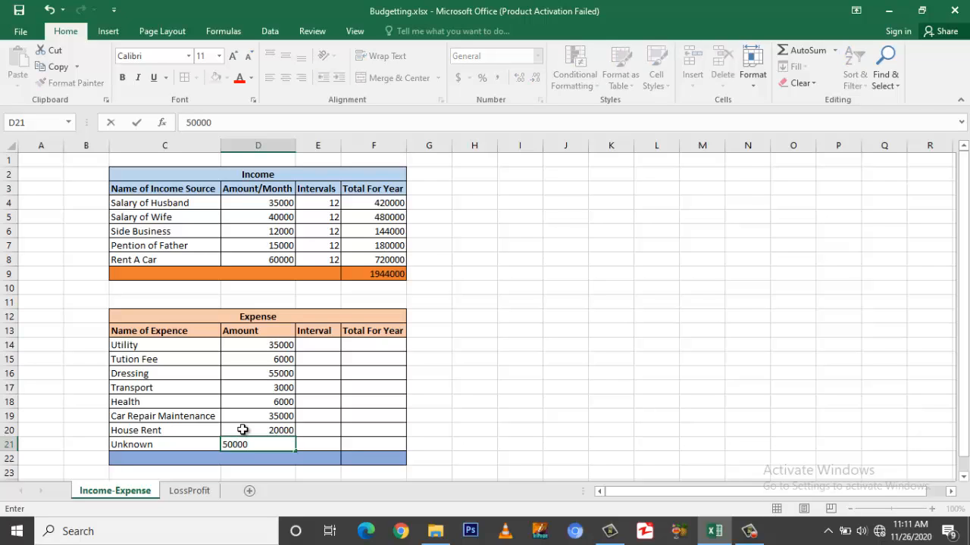
key("BackSpace")
key("Return")
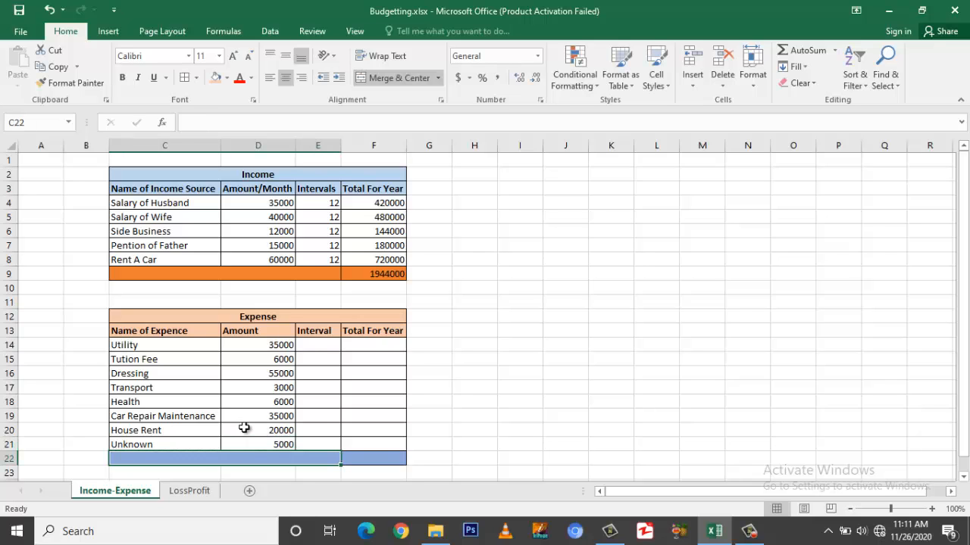
Step: Set the expense Interval to 12 for Utility and Tution Fee and to 1 for Dressing
left_click(309, 345)
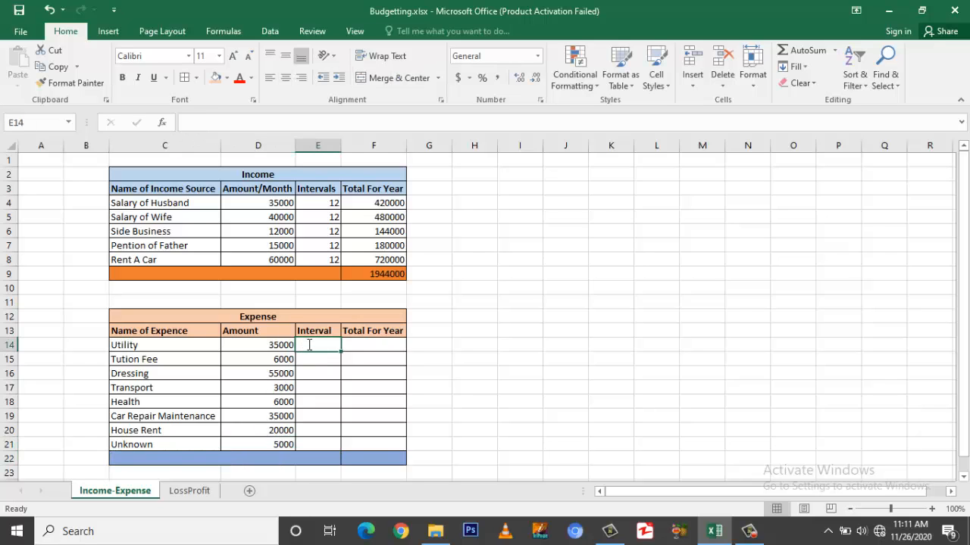
type("12")
key("Return")
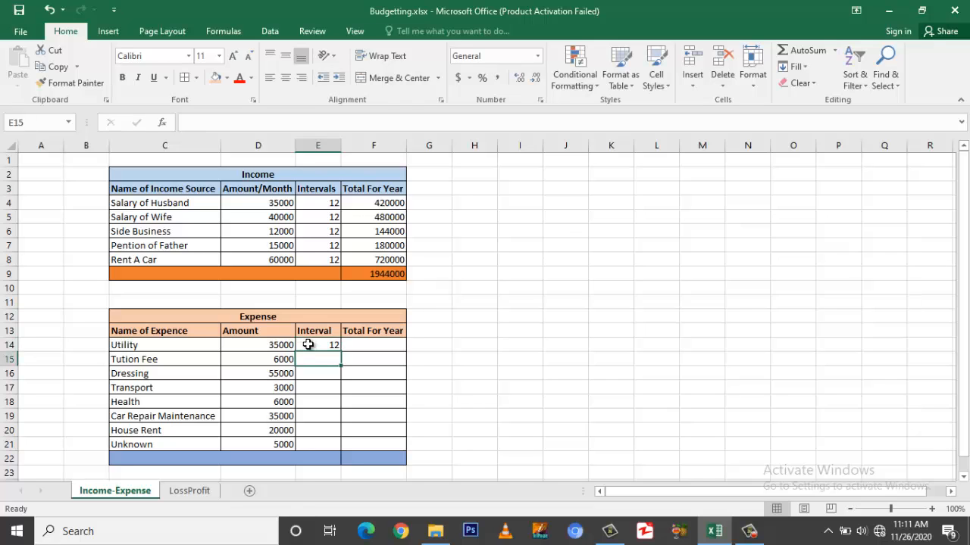
type("12")
key("Return")
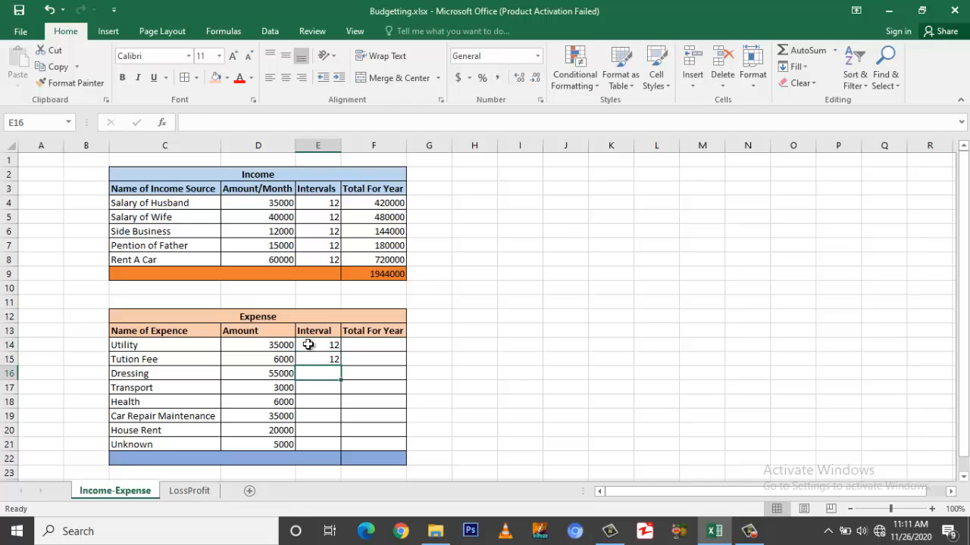
type("1")
key("Return")
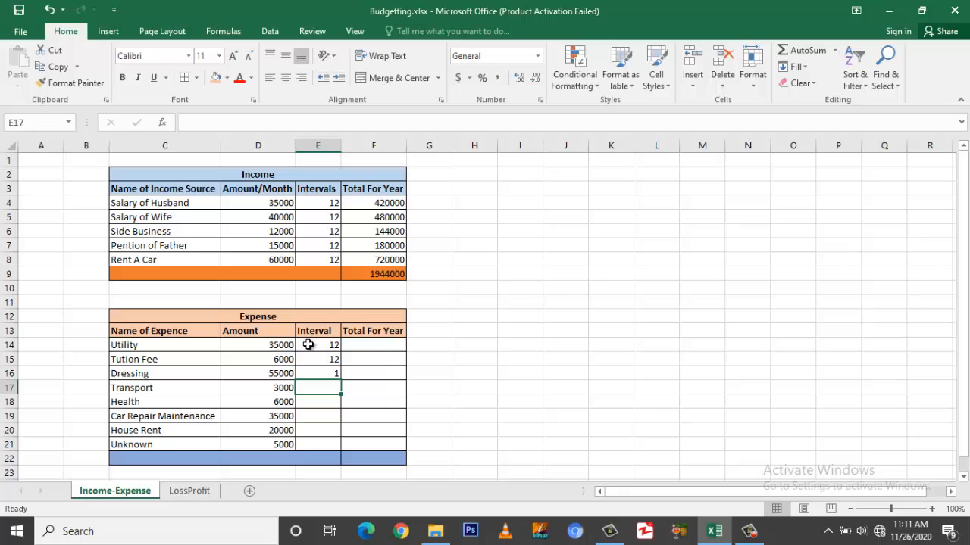
key("Up")
key("Left")
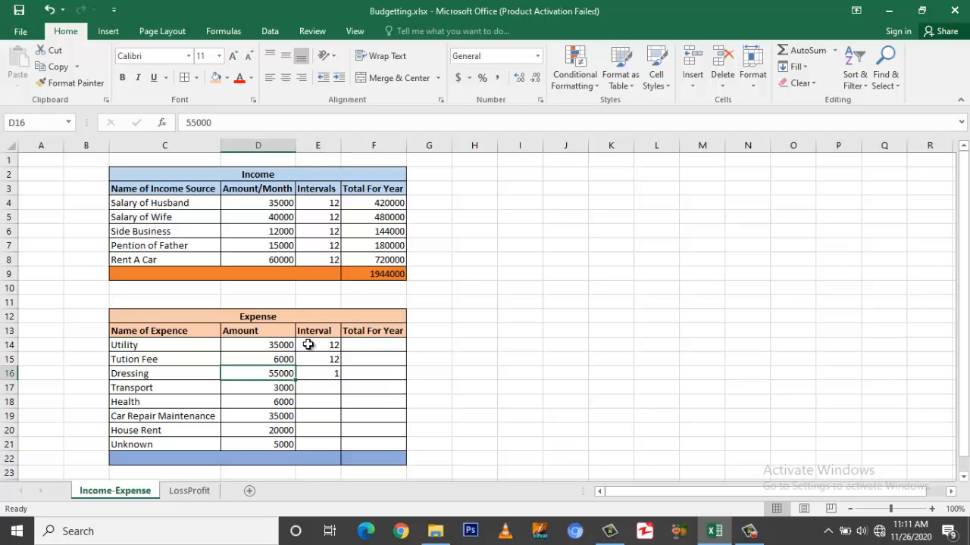
key("Right")
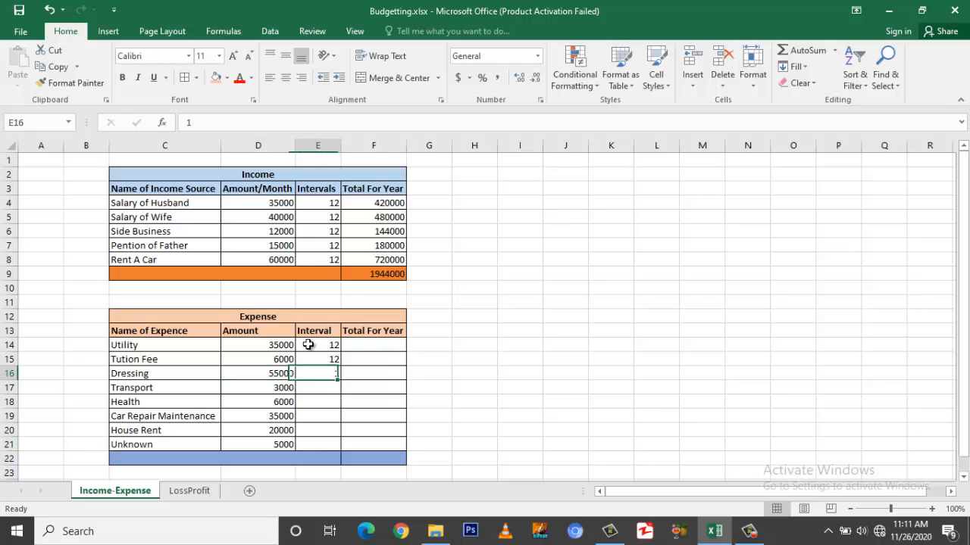
key("Left")
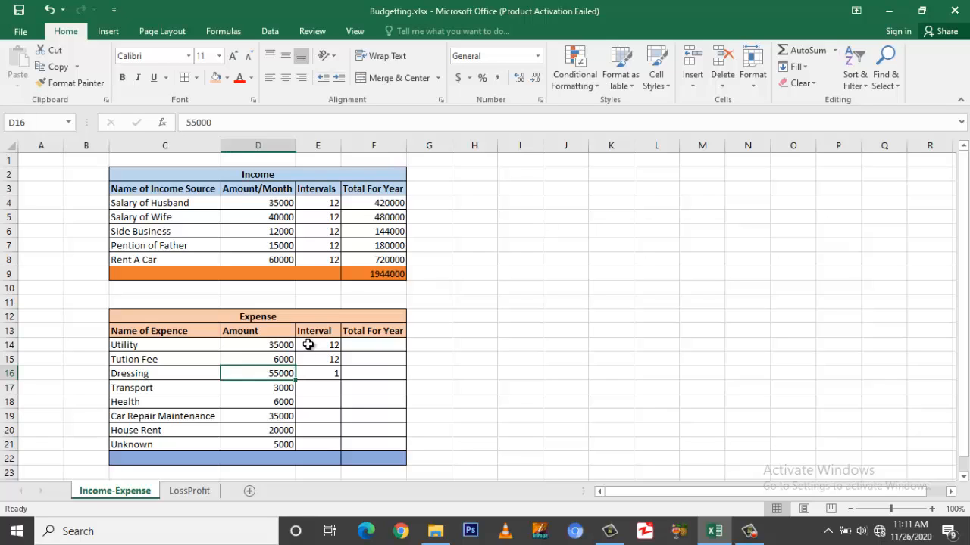
key("Right")
key("Left")
key("Right")
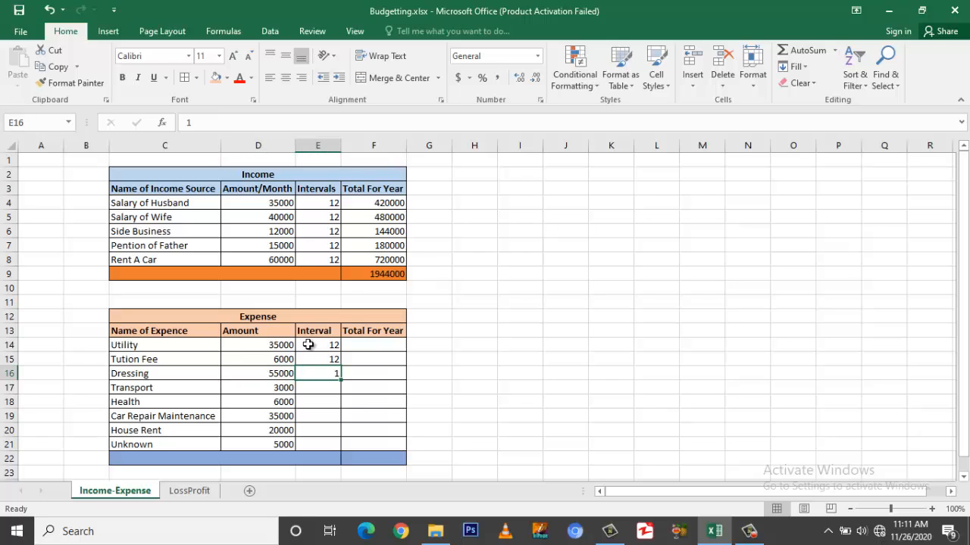
Step: Set the expense Interval to 12 for Transport, Health, Car Repair Maintenance, House Rent and Unknown
key("Down")
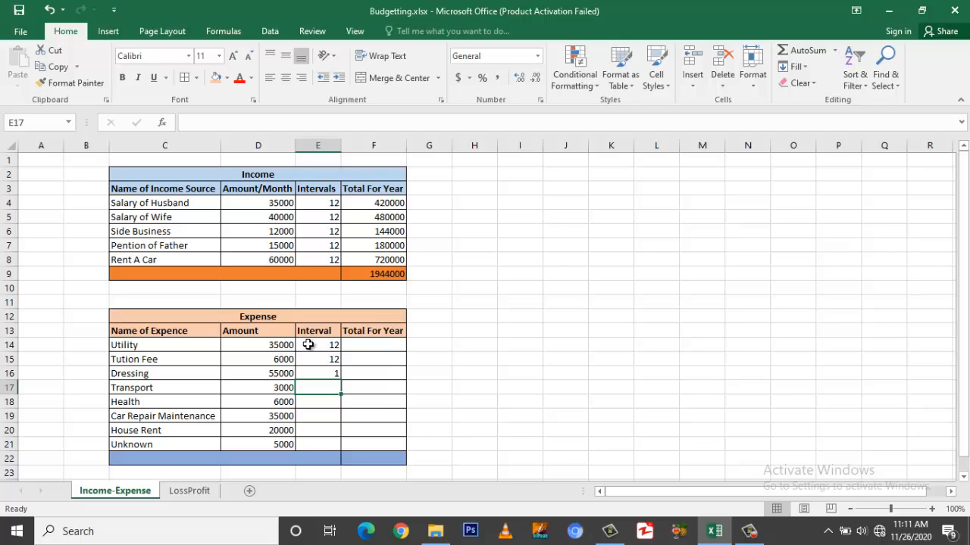
type("12")
key("Return")
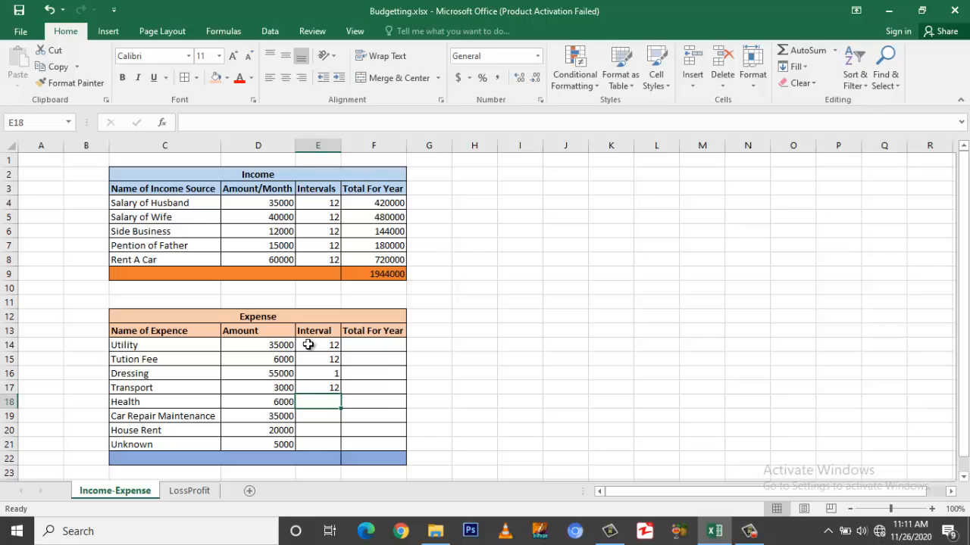
type("12")
key("Return")
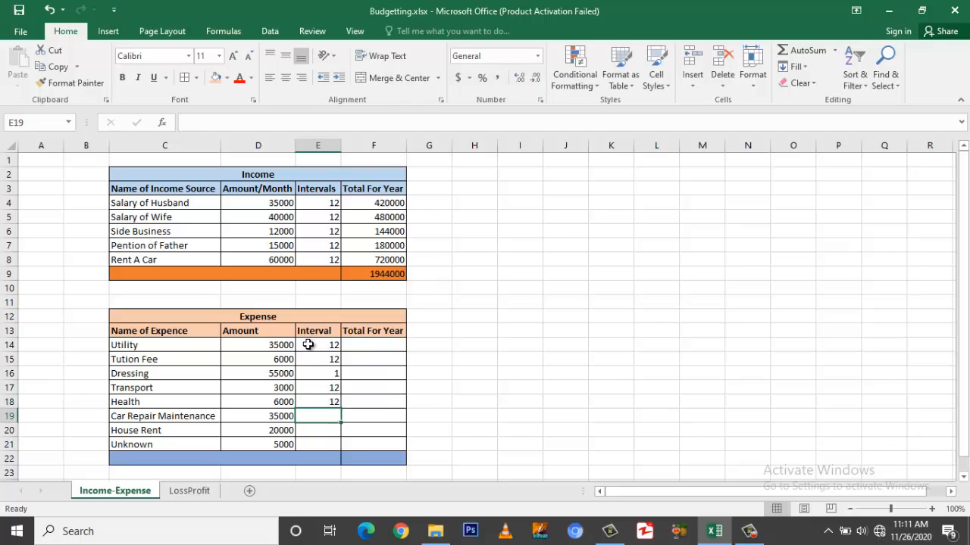
type("12")
key("Return")
type("12")
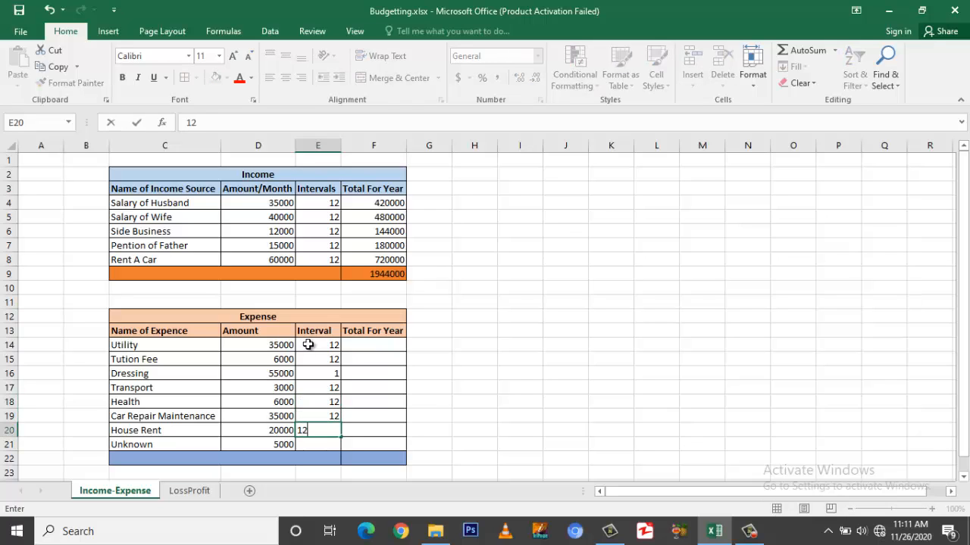
key("Return")
type("12")
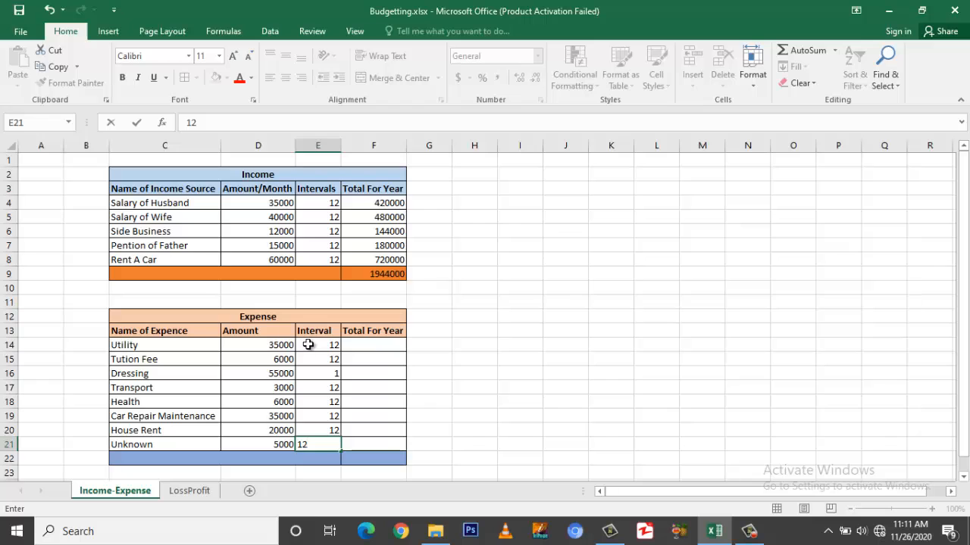
key("Return")
Step: Calculate Utility's yearly total in F14 with =D14*E14 and fill the formula down to F21 for the other expenses
left_click(367, 343)
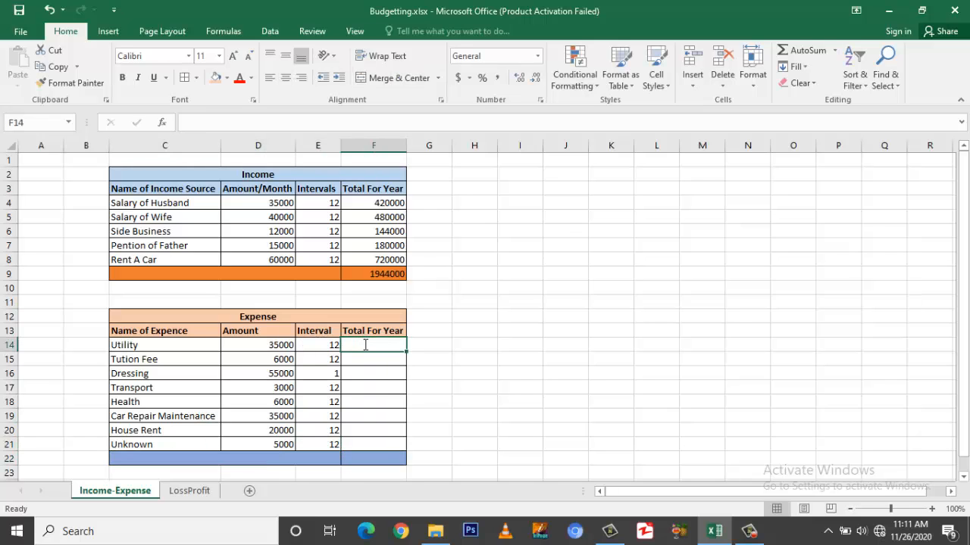
type("=sum")
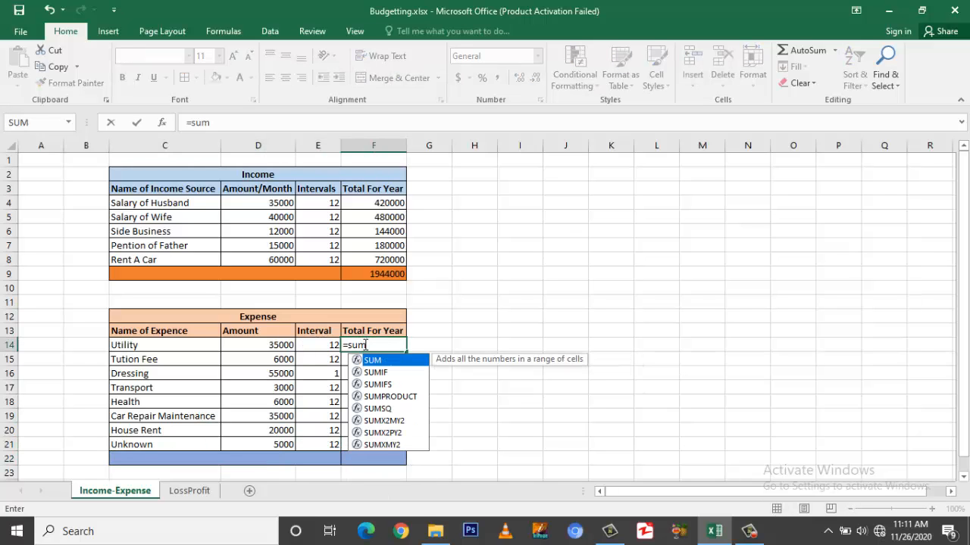
key("BackSpace")
key("BackSpace")
key("BackSpace")
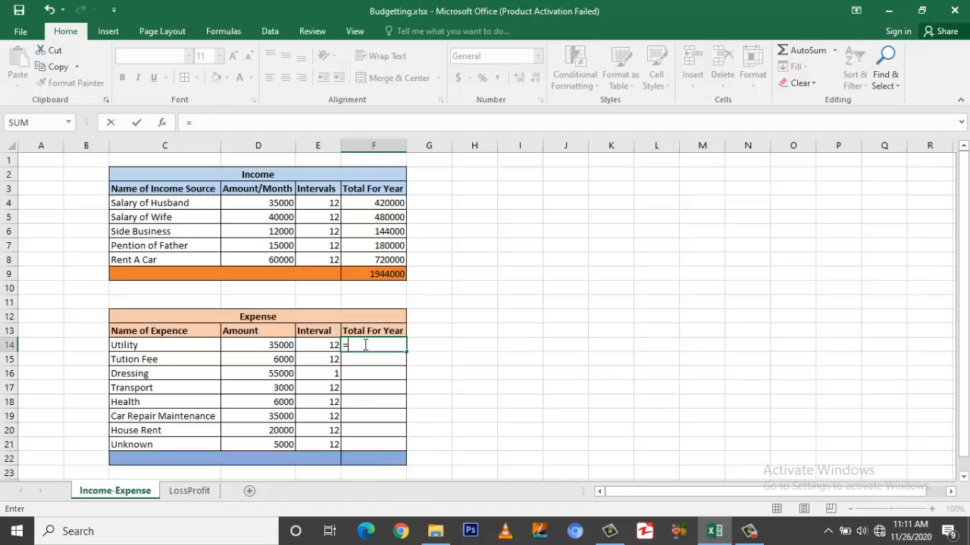
left_click(273, 347)
type("*")
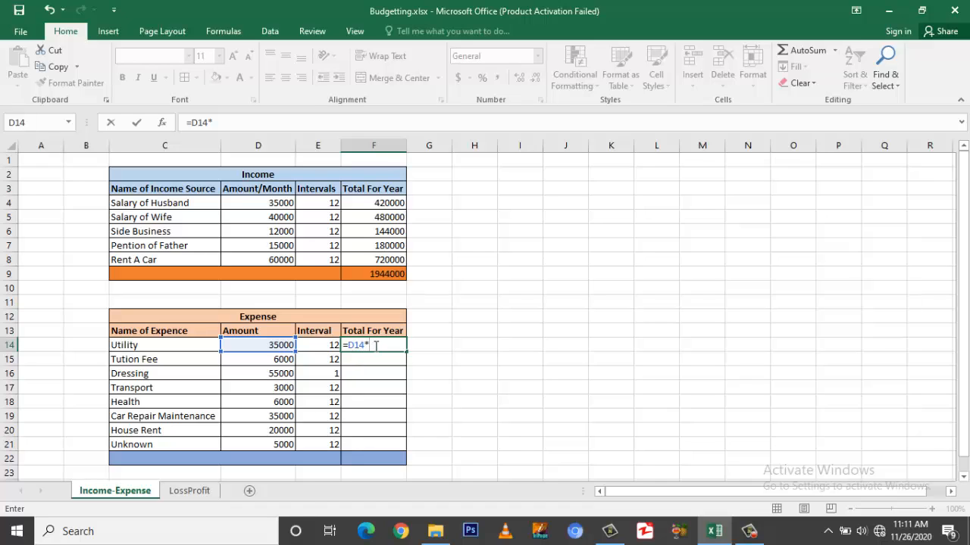
left_click(327, 347)
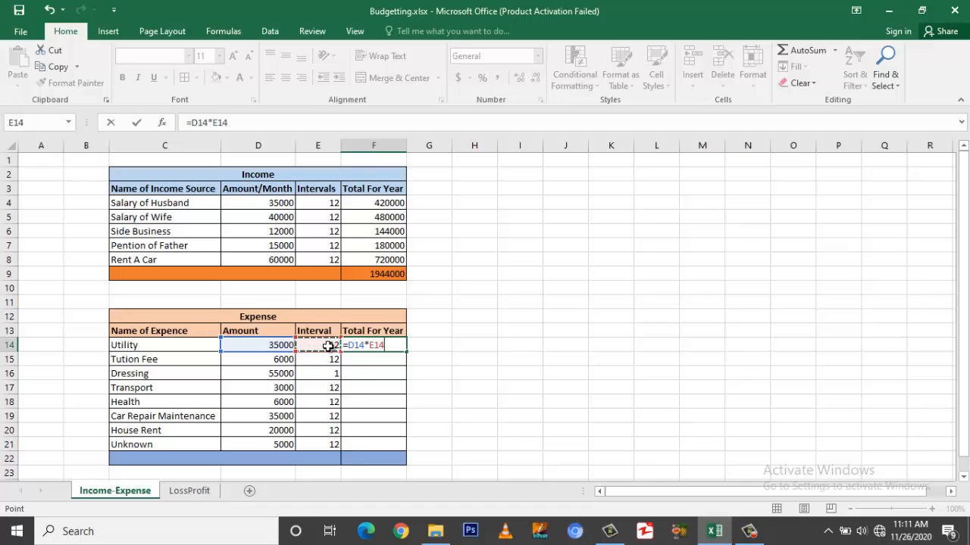
key("Return")
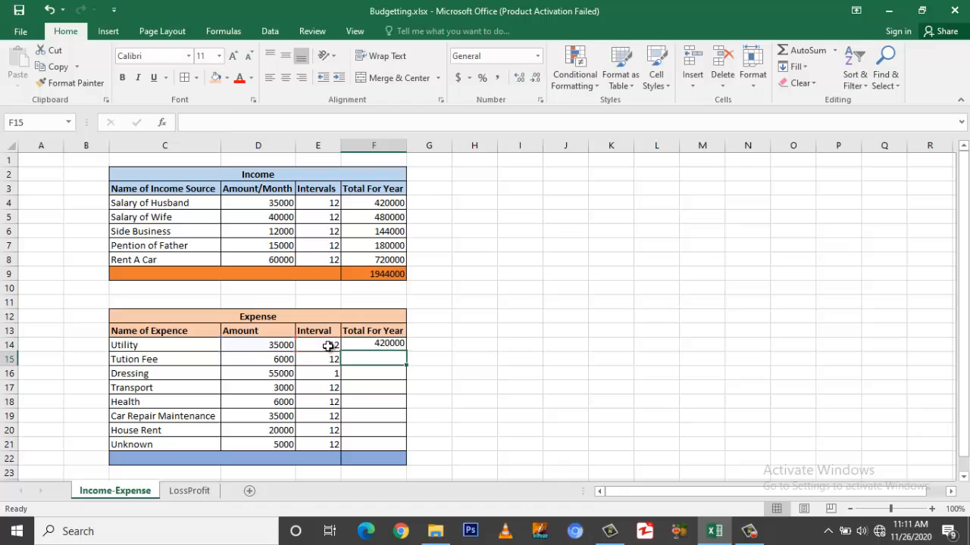
left_click(371, 346)
left_click_drag(408, 353, 402, 452)
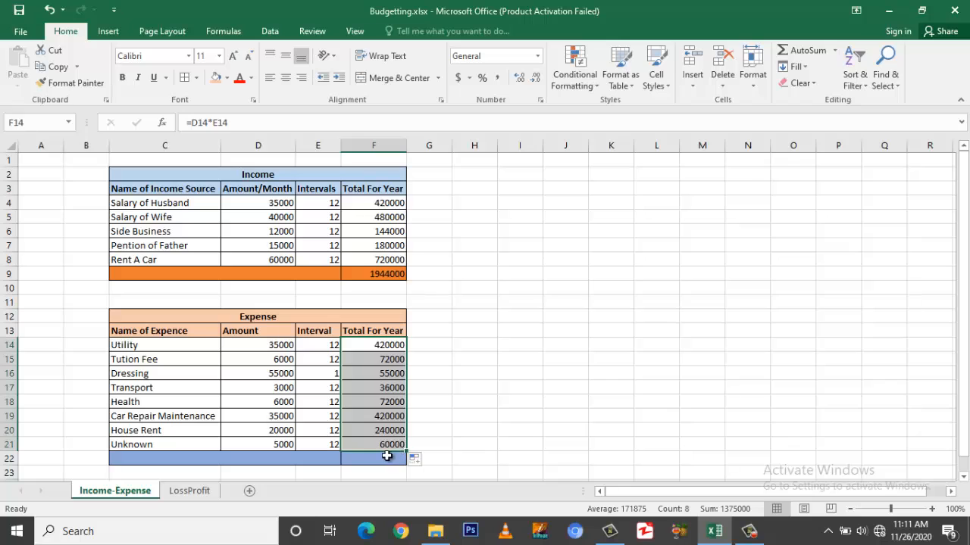
Step: Add up the yearly expense totals F14:F21 with a SUM formula in F22
left_click(383, 458)
type("=su")
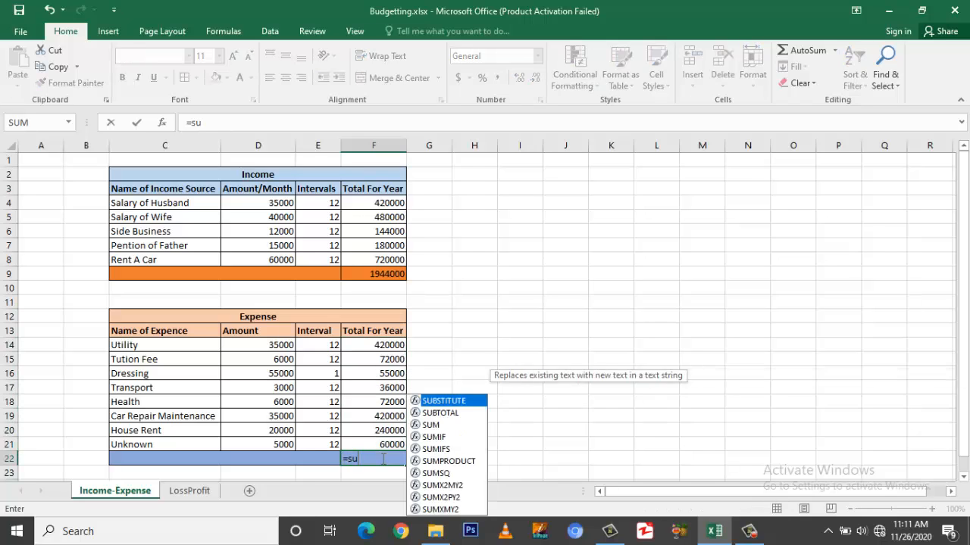
type("m(")
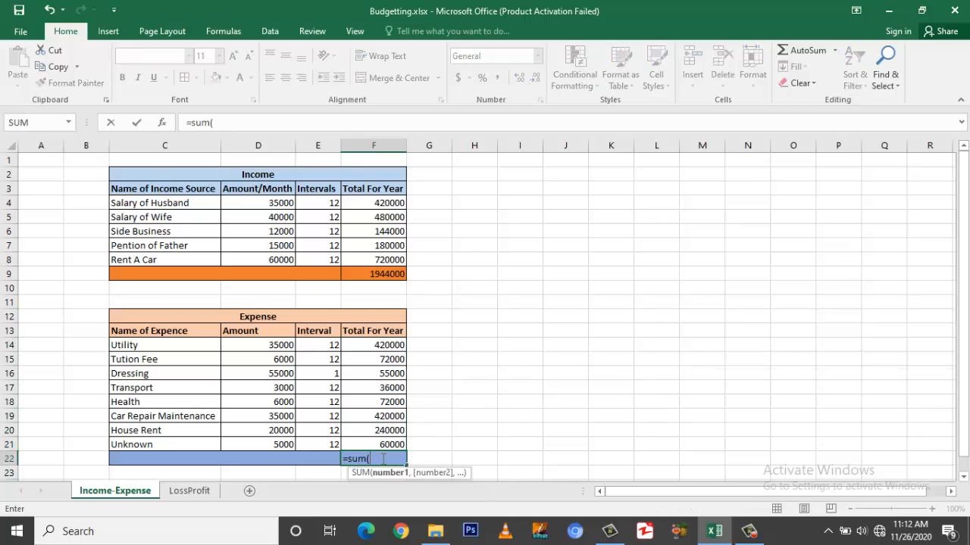
left_click_drag(385, 347, 385, 438)
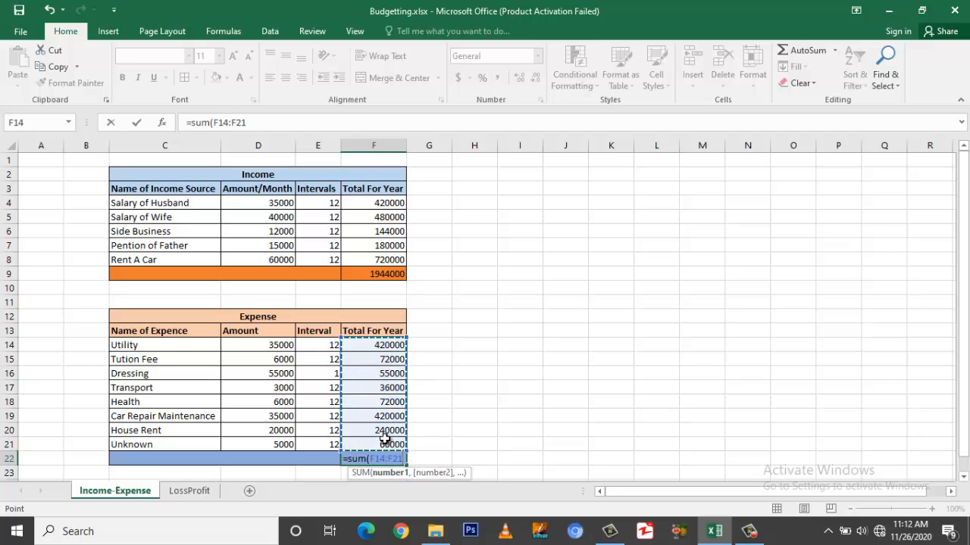
key("Return")
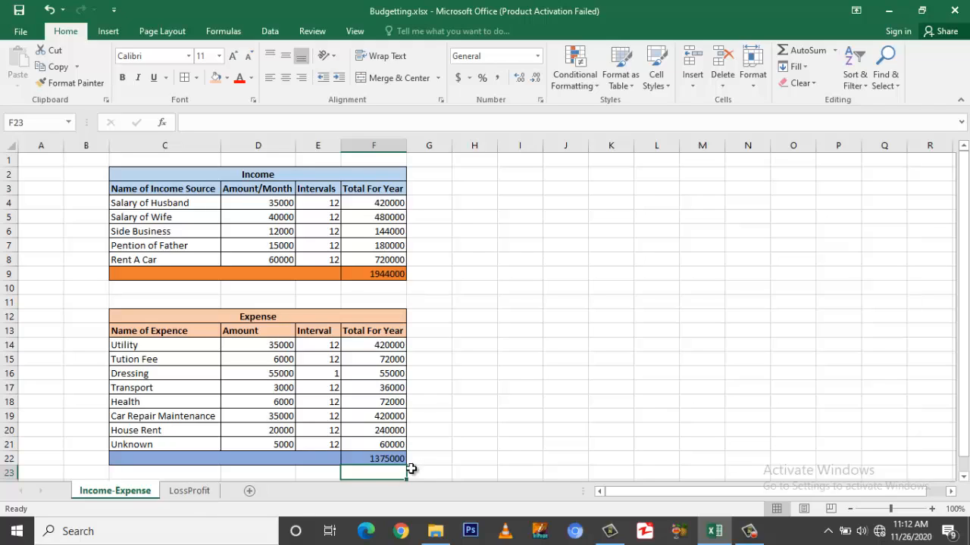
Step: On the LossProfit sheet, link the Income cell E7 to the yearly income total in F9 of Income-Expense
left_click(199, 491)
left_click(239, 248)
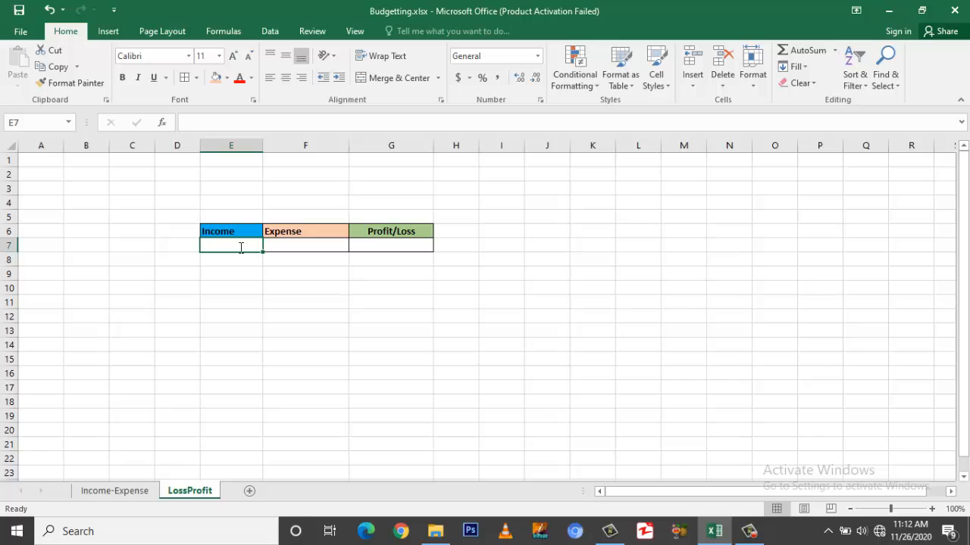
type("=")
left_click(122, 488)
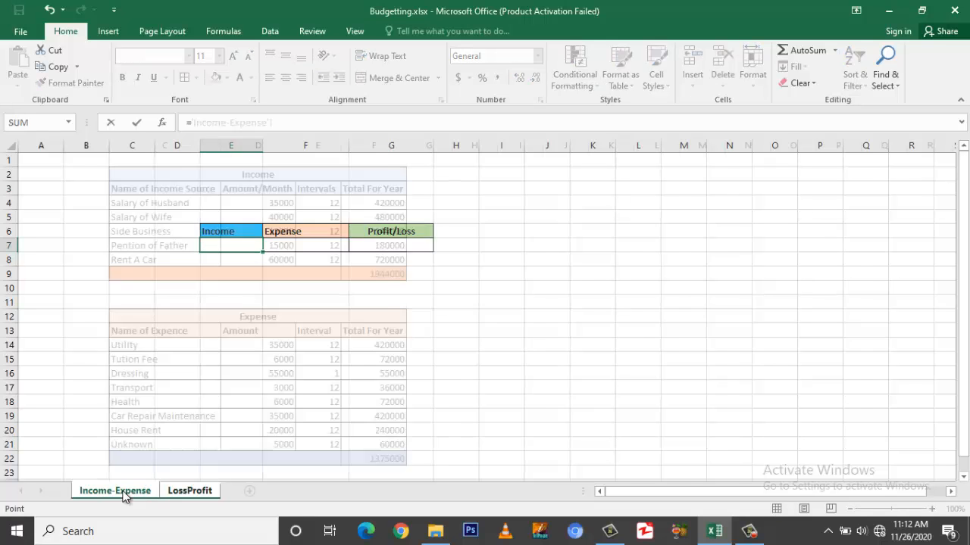
left_click(365, 274)
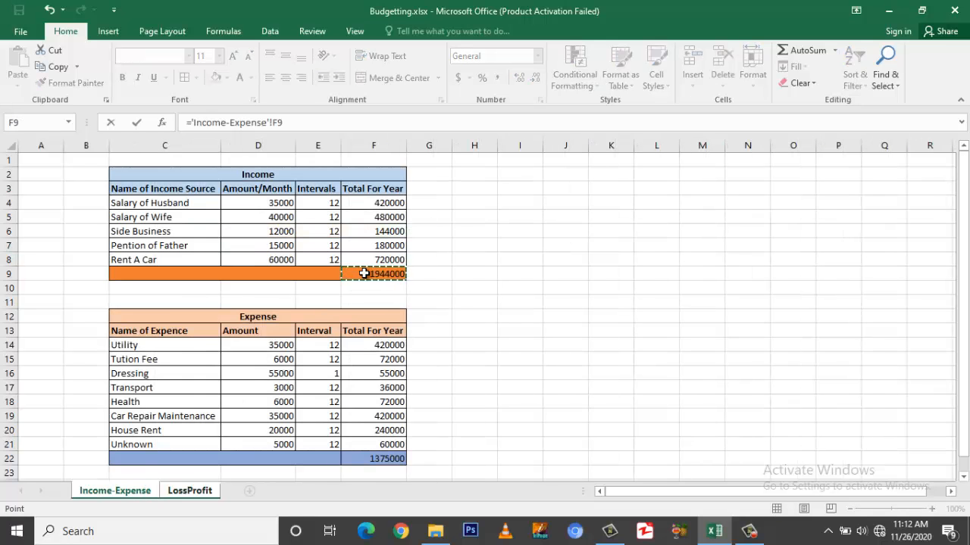
key("Return")
Step: Link the Expense cell F7 on the LossProfit sheet to the yearly expense total in F22 of Income-Expense
left_click(331, 249)
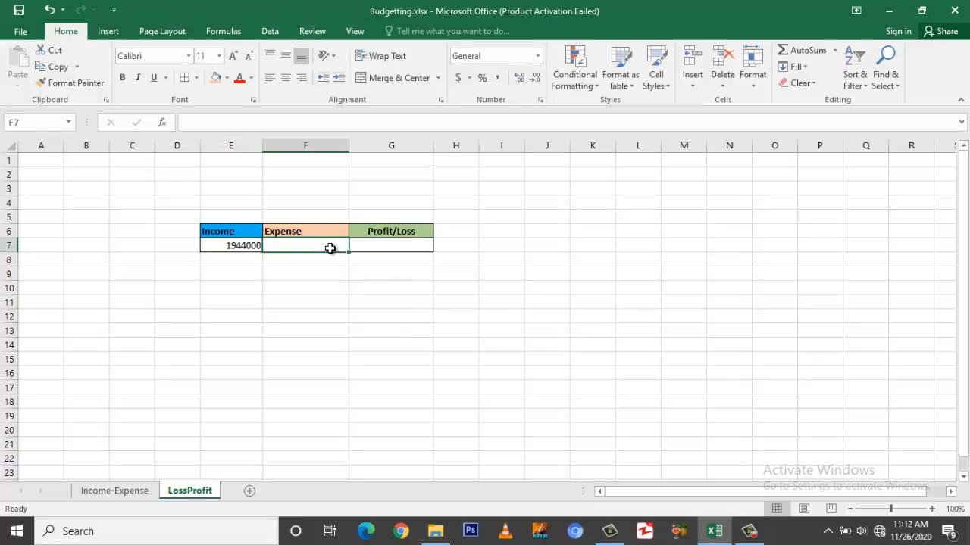
type("=")
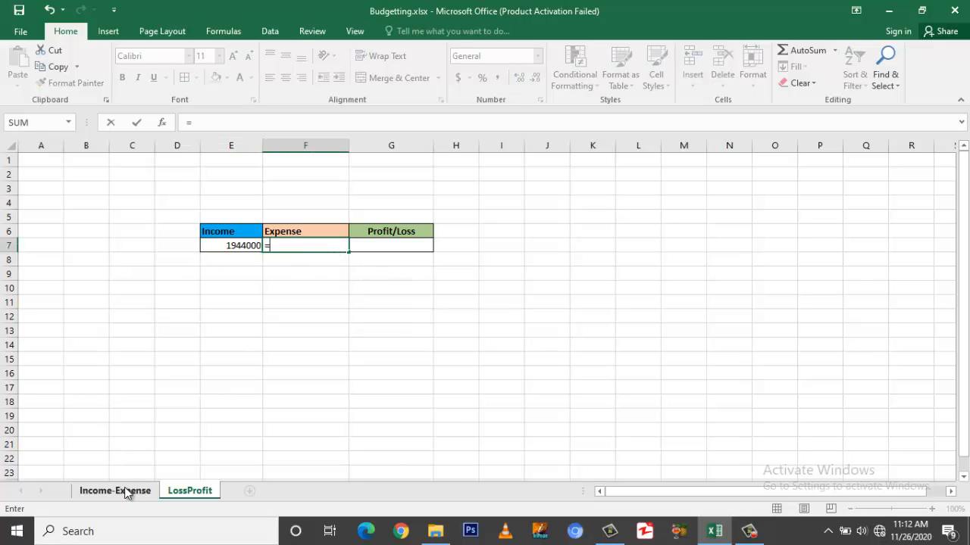
left_click(125, 493)
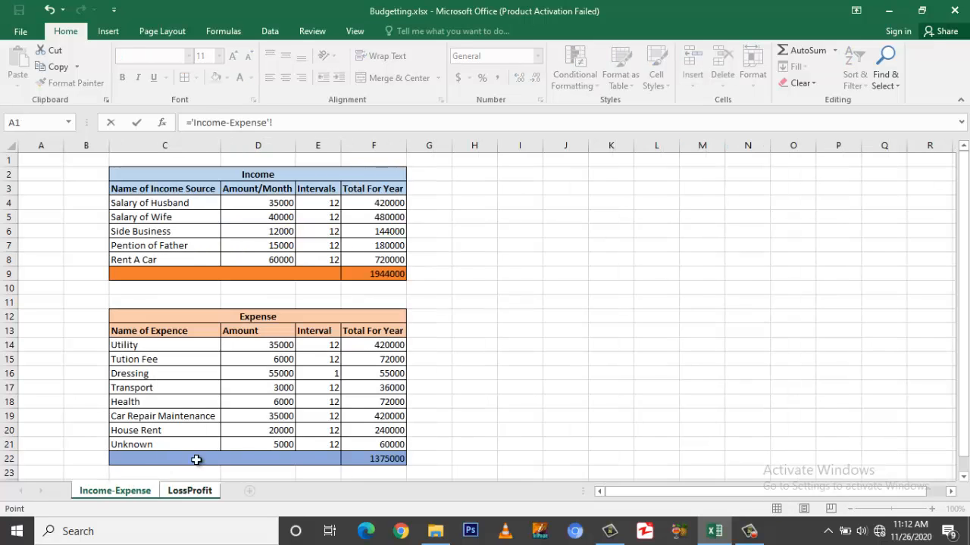
left_click(353, 457)
key("Return")
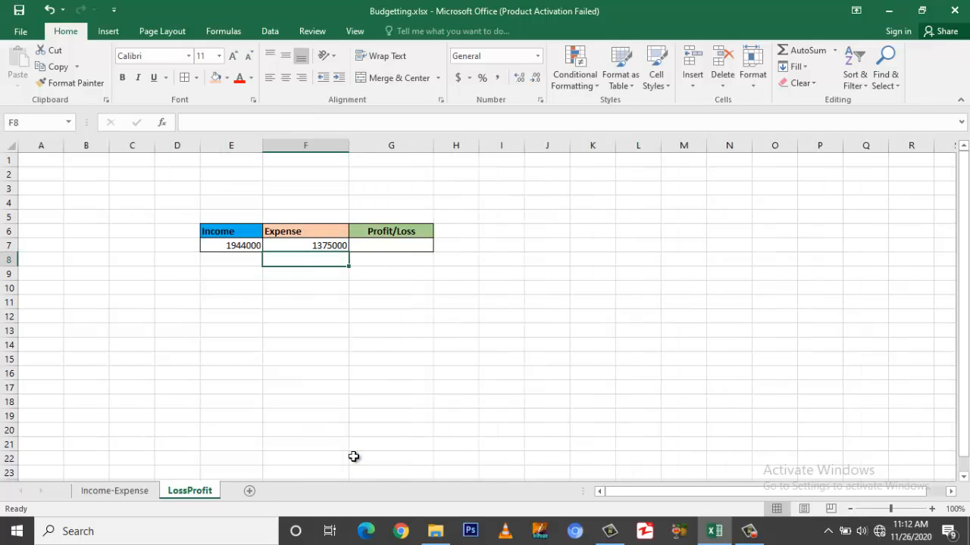
Step: Compare the Expense link in F7 of LossProfit with its source formula in F22 of Income-Expense
left_click(311, 247)
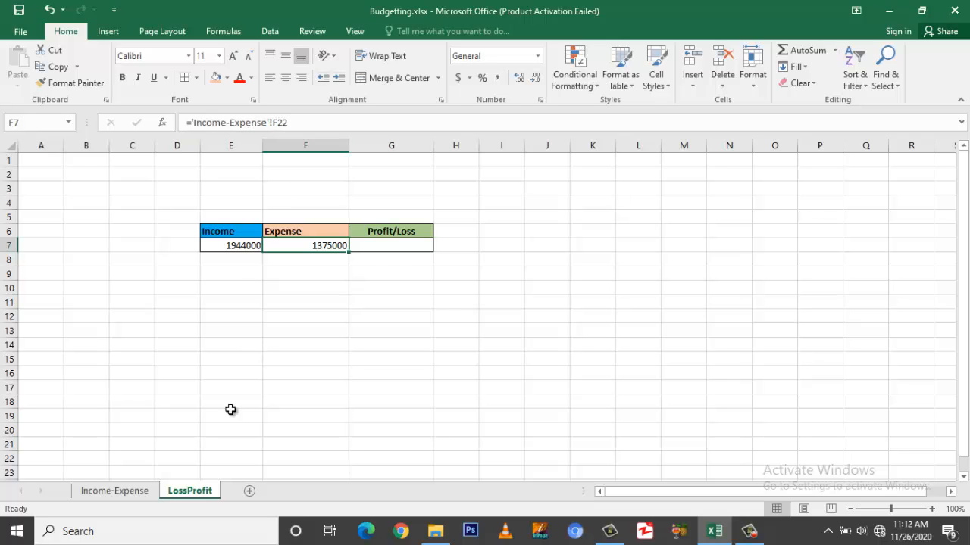
left_click(143, 491)
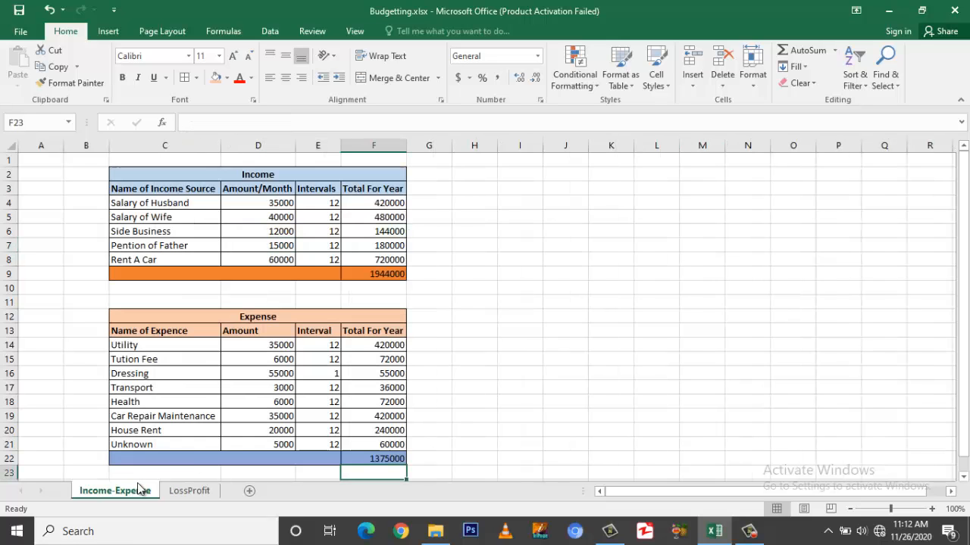
left_click(369, 457)
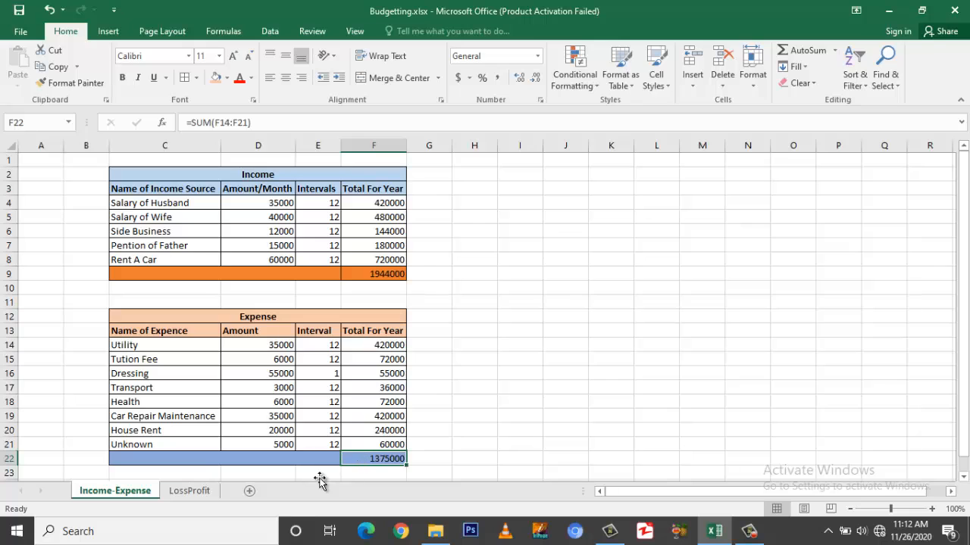
left_click(196, 491)
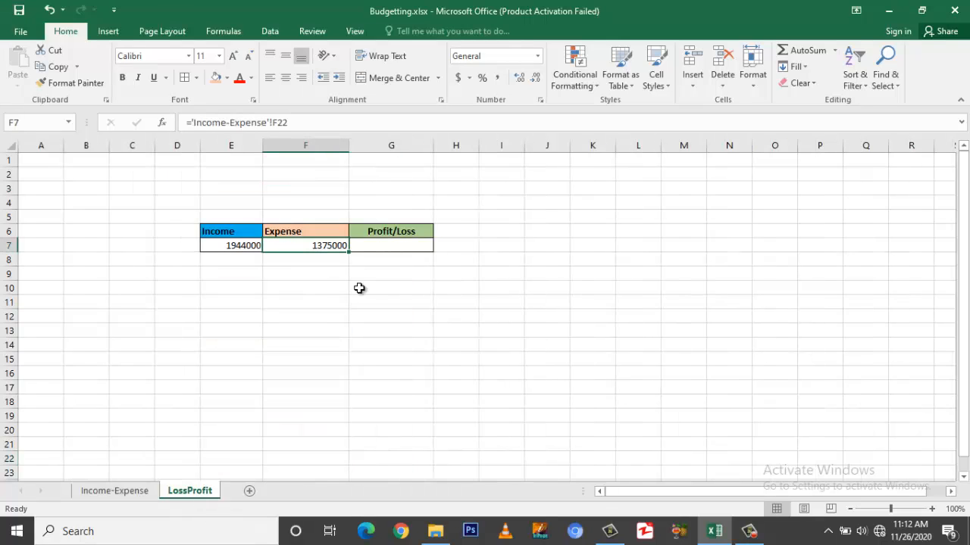
Step: Calculate Profit/Loss in G7 of LossProfit by subtracting Expense from Income with =E7-F7
left_click(392, 244)
type("=")
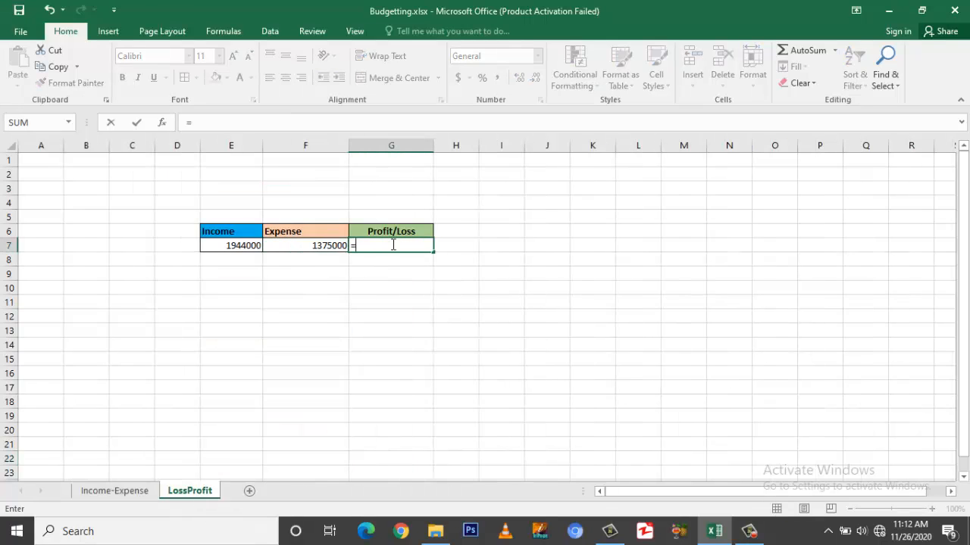
left_click(250, 245)
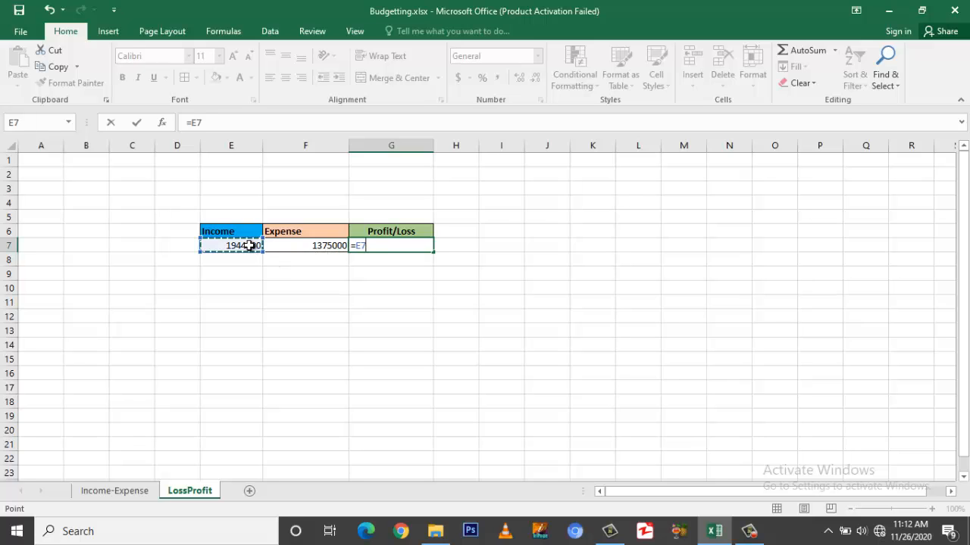
type("-")
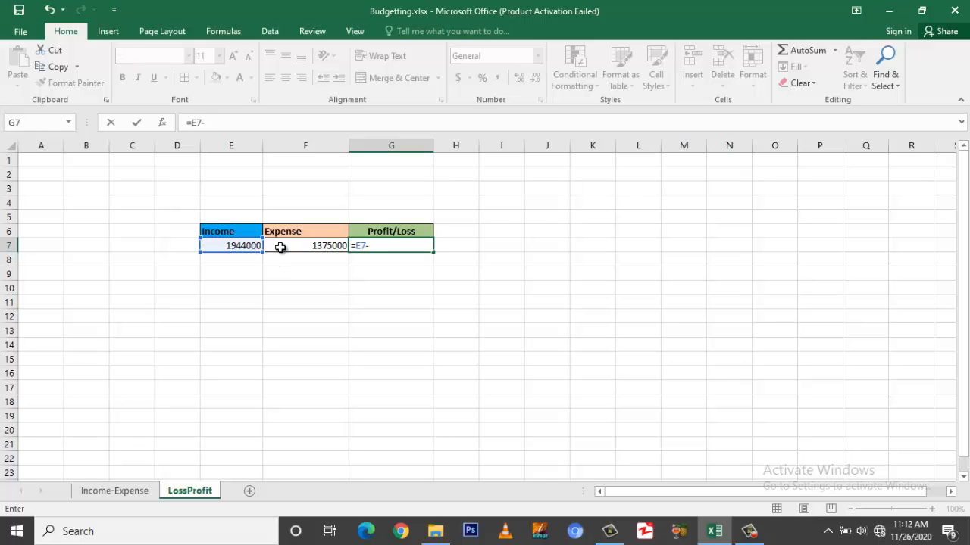
left_click(279, 246)
key("Return")
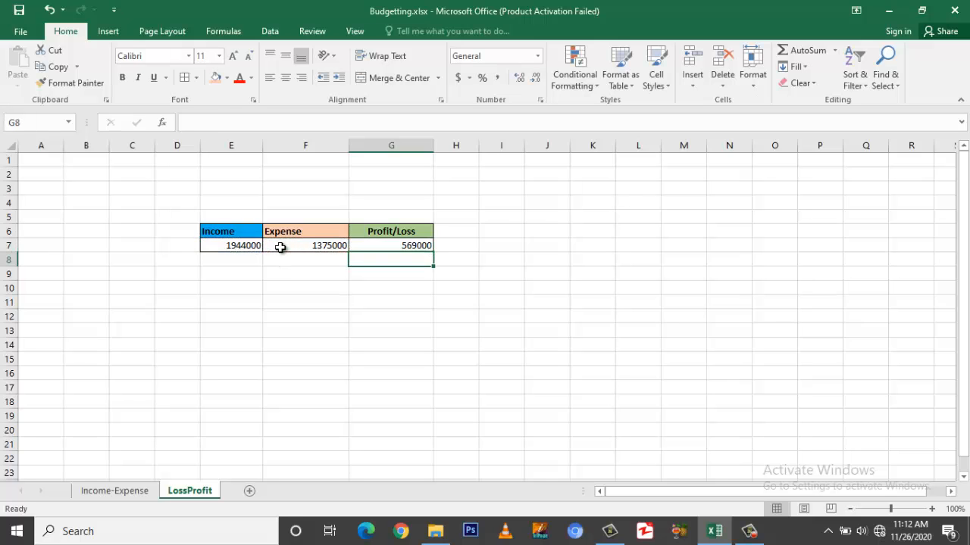
Step: Review the Income, Expense and Profit/Loss formulas on LossProfit alongside the source tables on Income-Expense
left_click(381, 246)
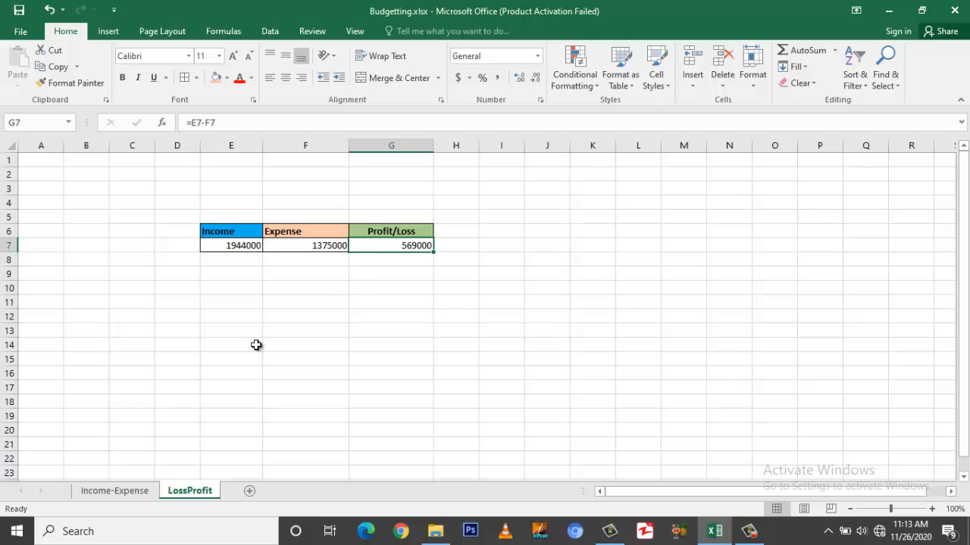
left_click(126, 493)
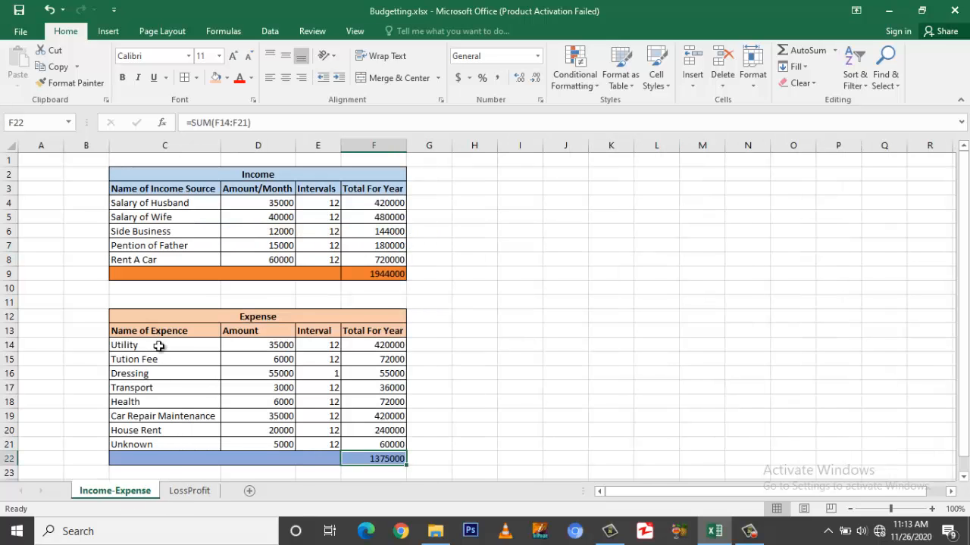
left_click(189, 491)
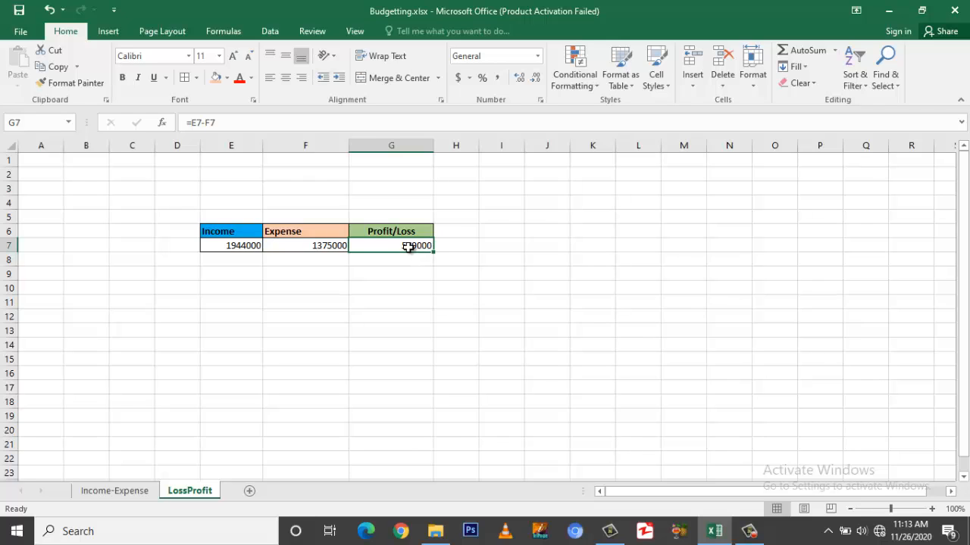
left_click(244, 245)
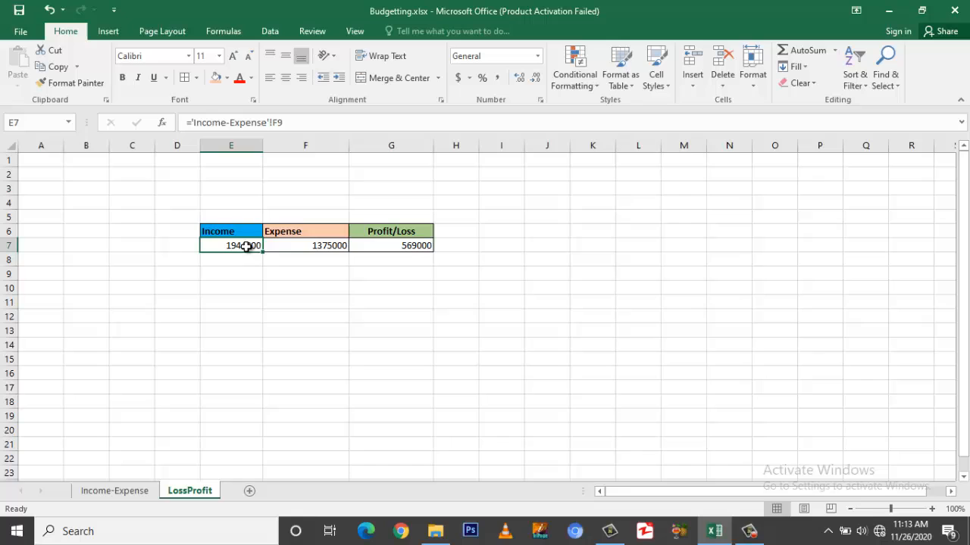
left_click(314, 246)
left_click(373, 244)
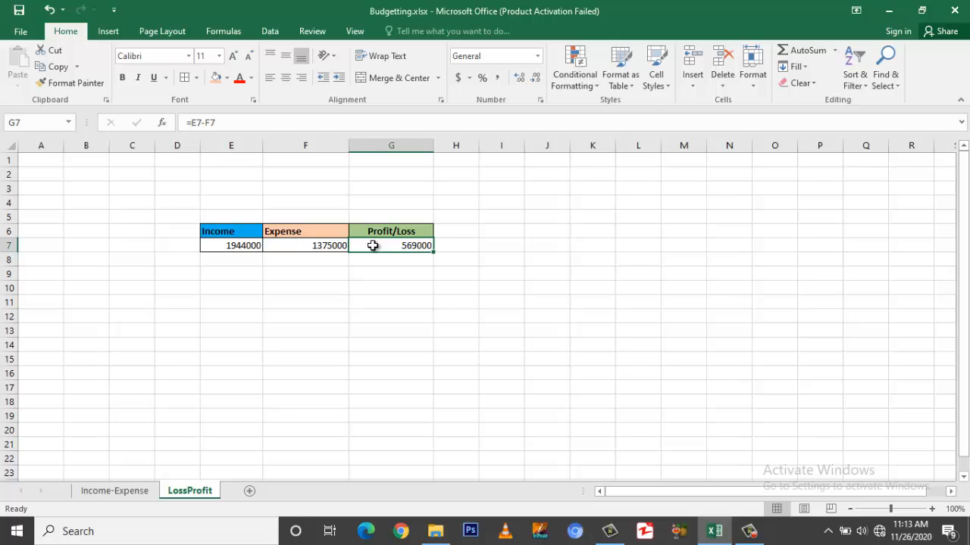
left_click(139, 490)
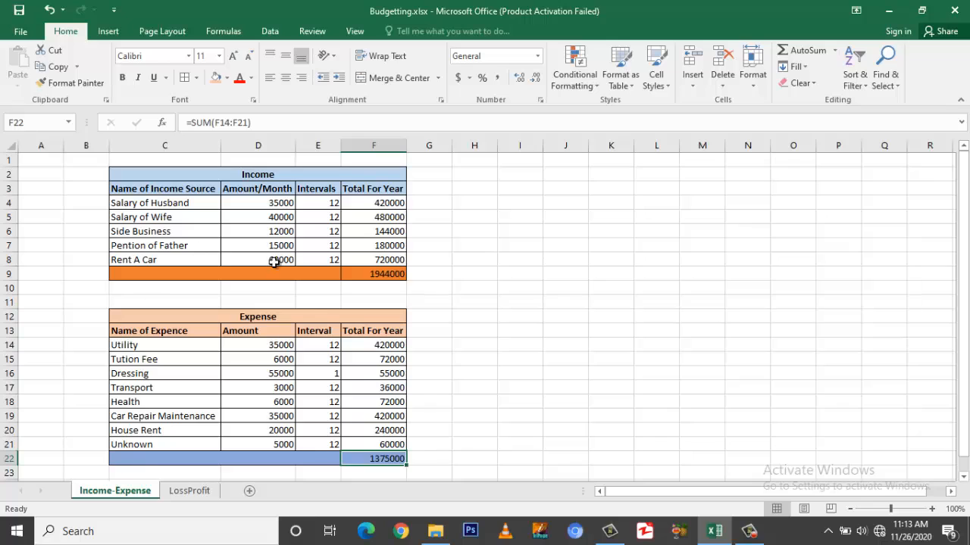